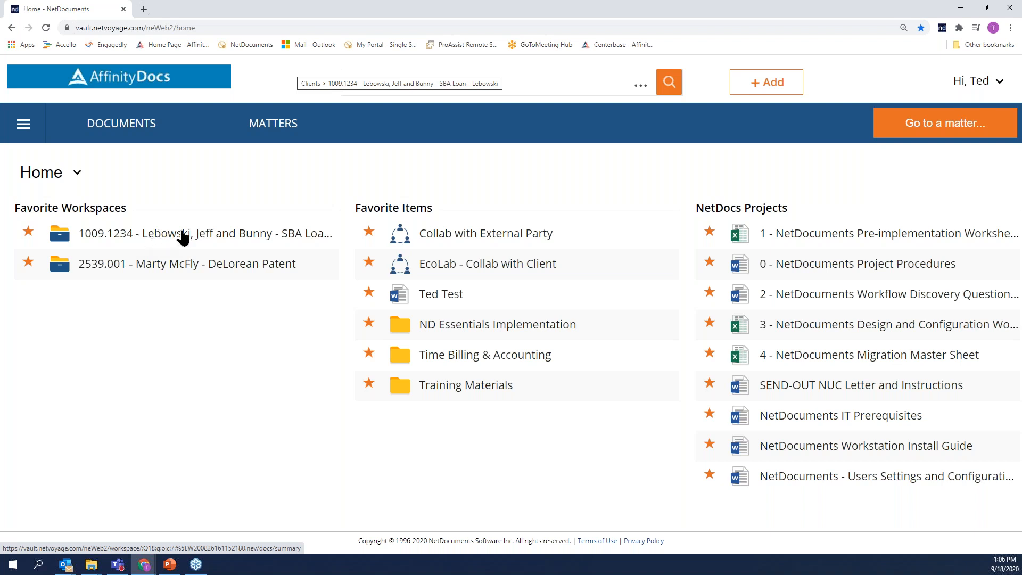
Step: Open the SBA Loan favorite workspace and display the full document list of its Agreements filter
{"action": "left_click", "coordinate": [183, 236]}
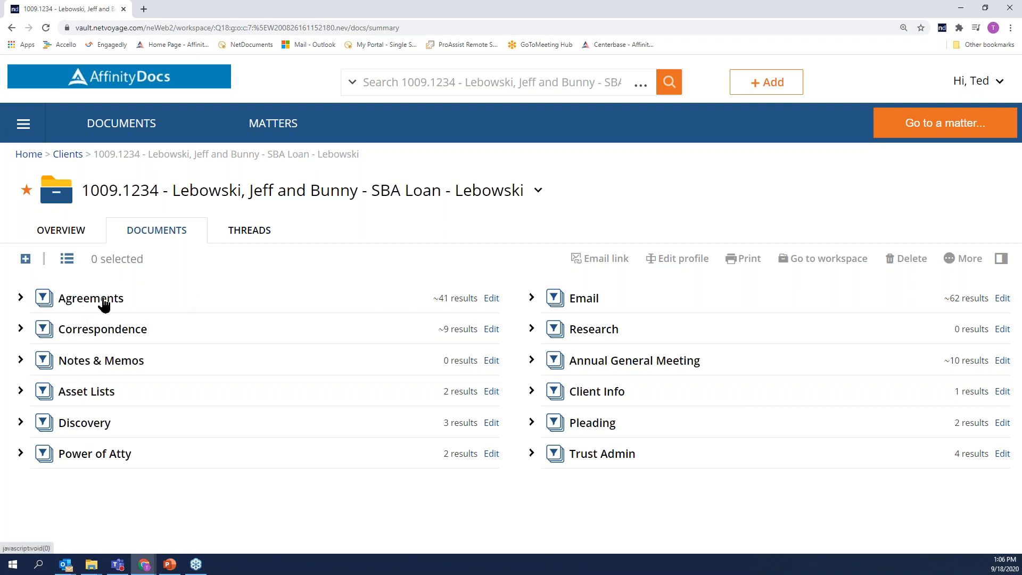
{"action": "left_click", "coordinate": [20, 299]}
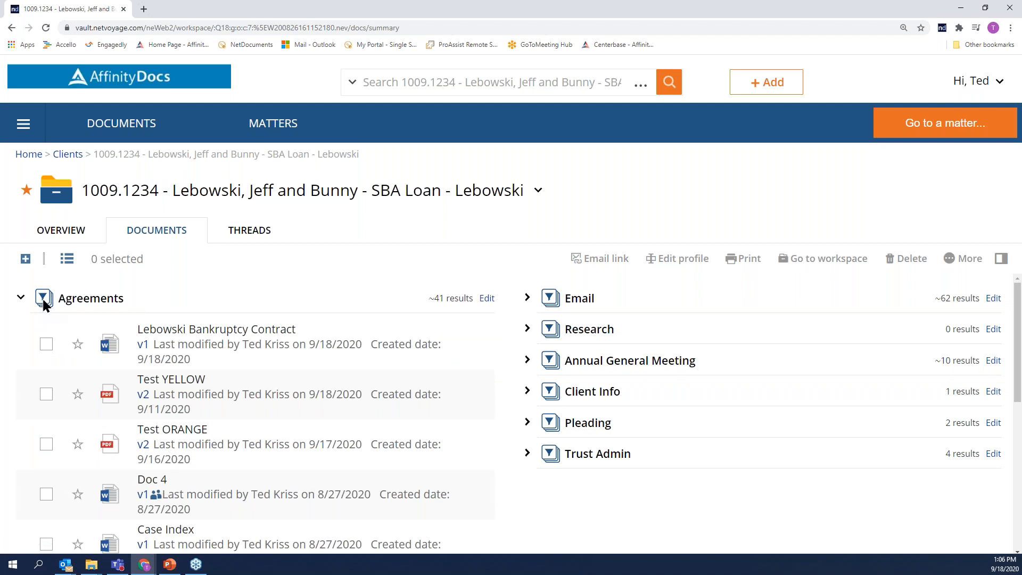
{"action": "left_click", "coordinate": [80, 304]}
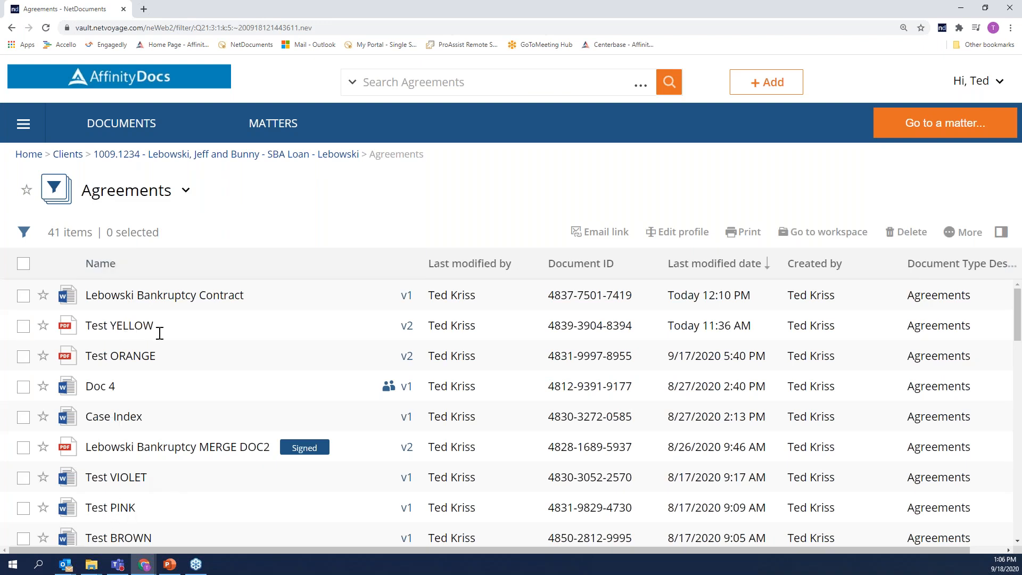
Step: Open the bankruptcy contract from the Agreements list for editing in Word and maximize its window
{"action": "left_click_drag", "start_coordinate": [260, 297], "coordinate": [84, 295]}
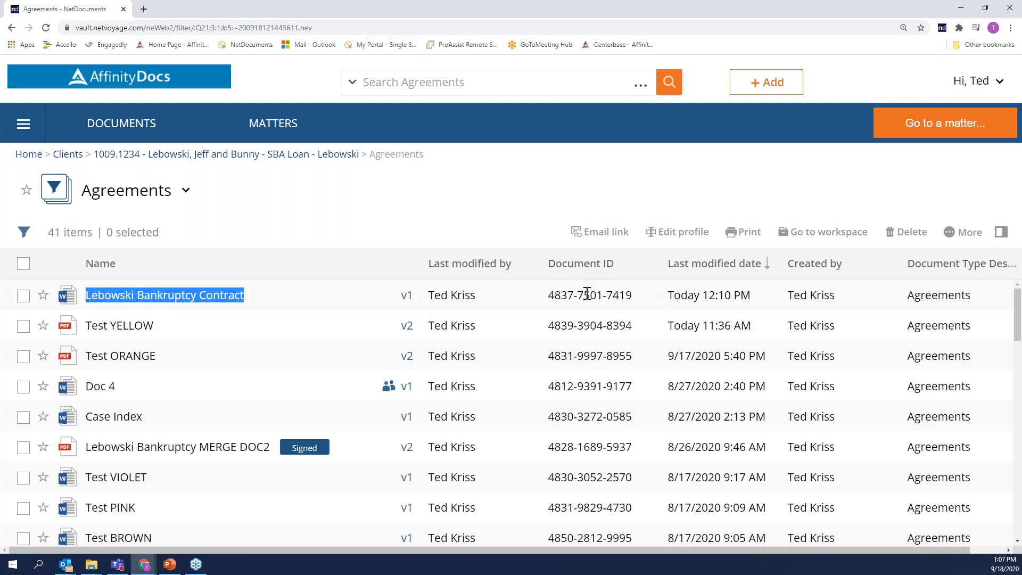
{"action": "double_click", "coordinate": [157, 302]}
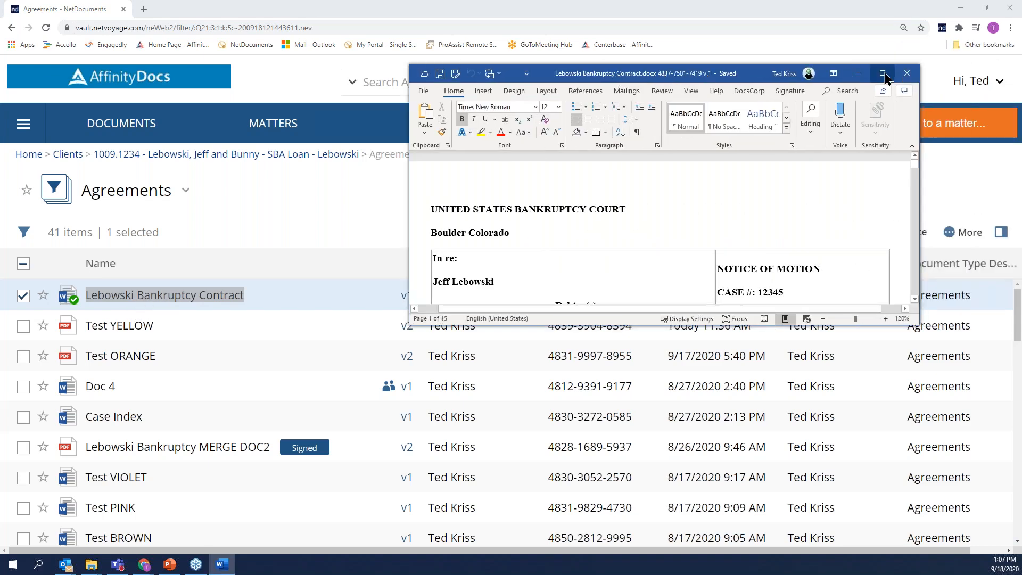
{"action": "left_click", "coordinate": [883, 75]}
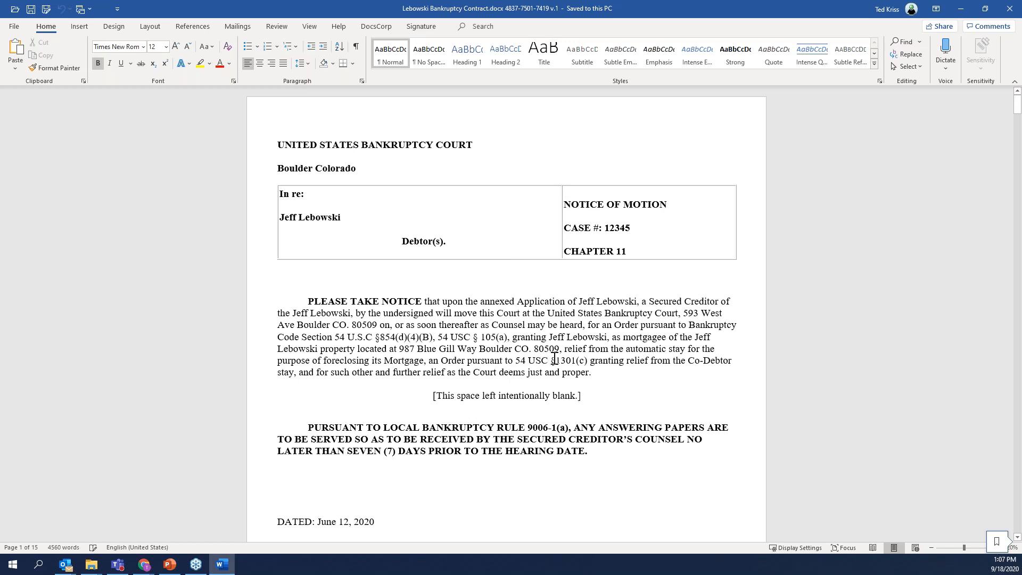
Step: Save the contract as a new official version in PDF format, with version name "REadu for Signing" and description 9-18-20
{"action": "left_click", "coordinate": [45, 12]}
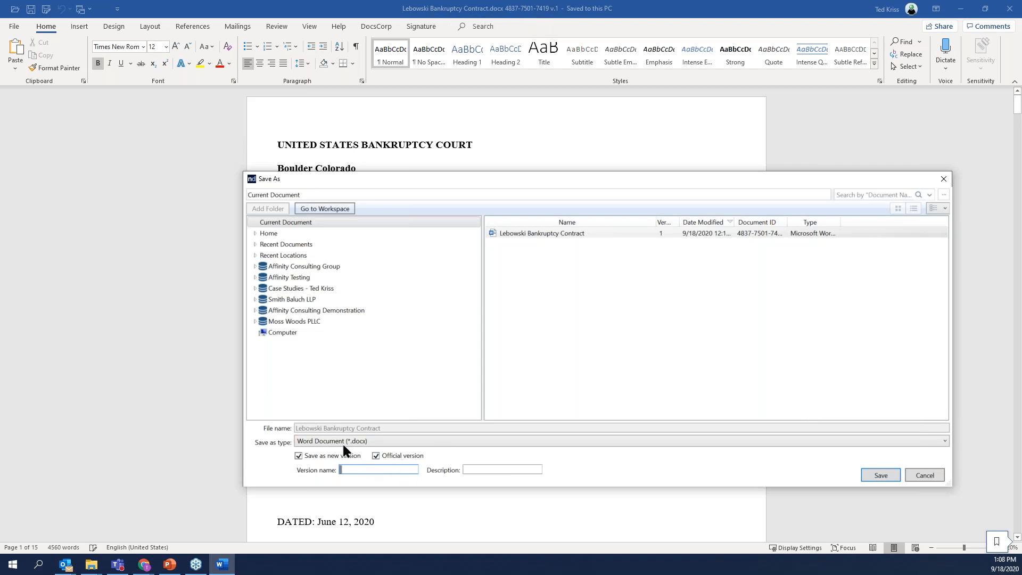
{"action": "left_click", "coordinate": [327, 441]}
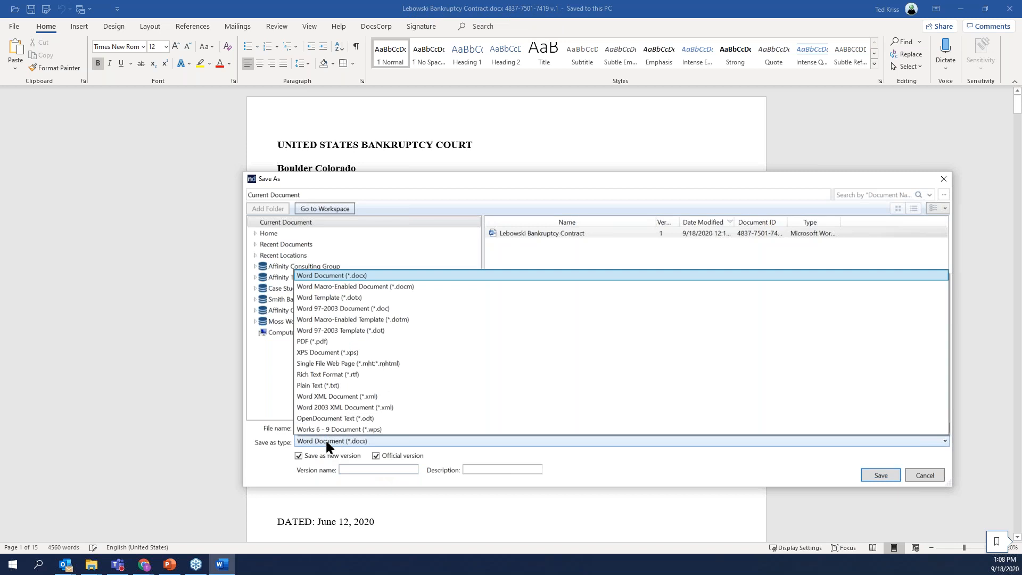
{"action": "left_click", "coordinate": [332, 341]}
{"action": "left_click", "coordinate": [358, 466]}
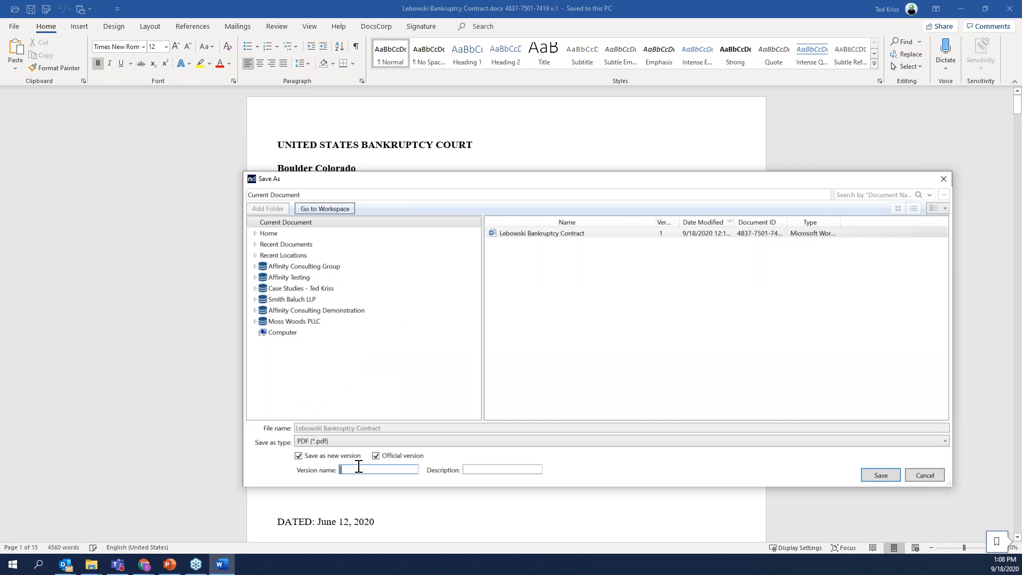
{"action": "type", "text": "C"}
{"action": "type", "text": "REady for S"}
{"action": "type", "text": "igning"}
{"action": "left_click", "coordinate": [485, 470]}
{"action": "type", "text": "9-18-20"}
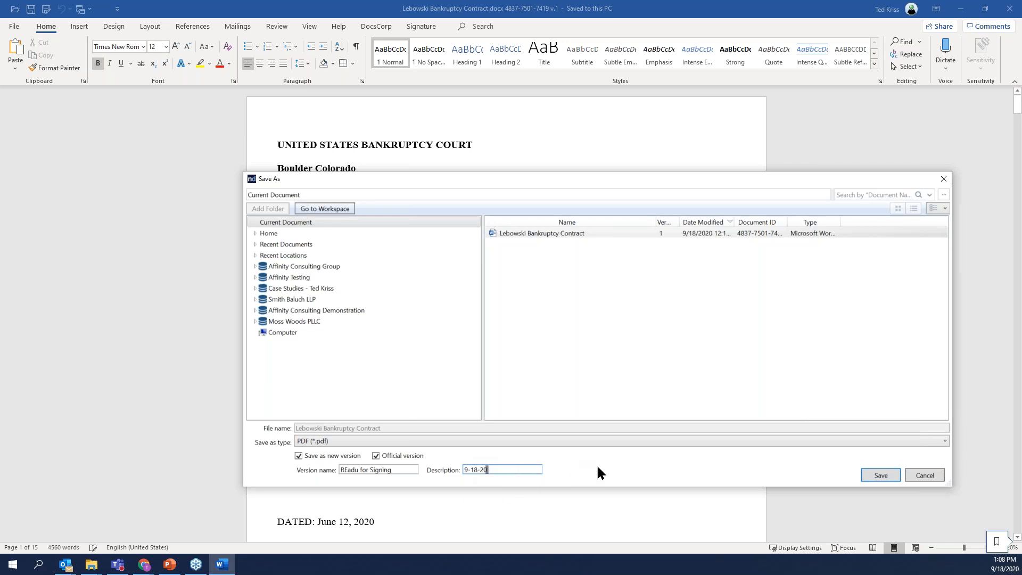
{"action": "left_click", "coordinate": [873, 474]}
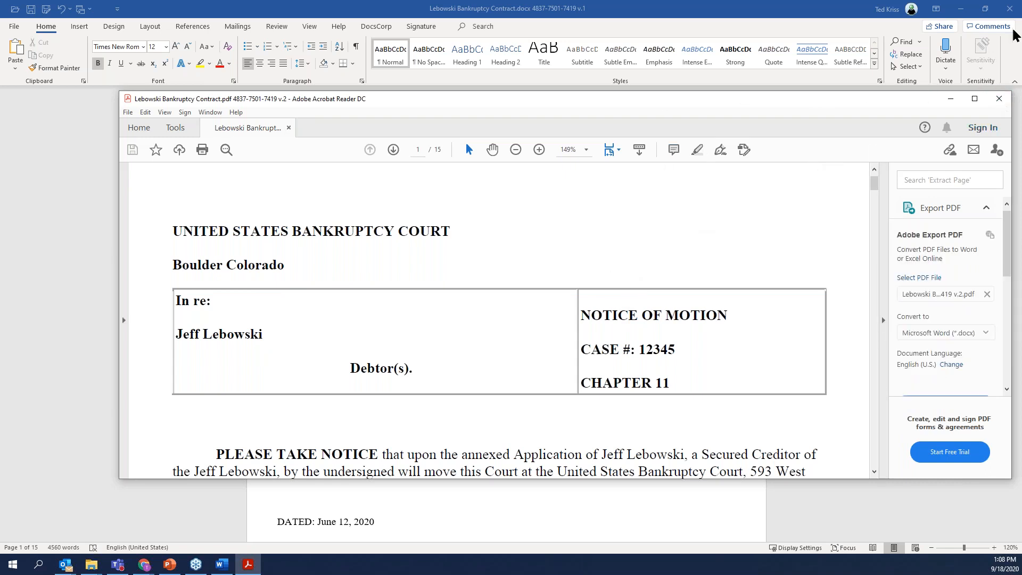
Step: Close the PDF and the Word document without saving changes, and open the bankruptcy contract's version list in NetDocuments
{"action": "left_click", "coordinate": [998, 101]}
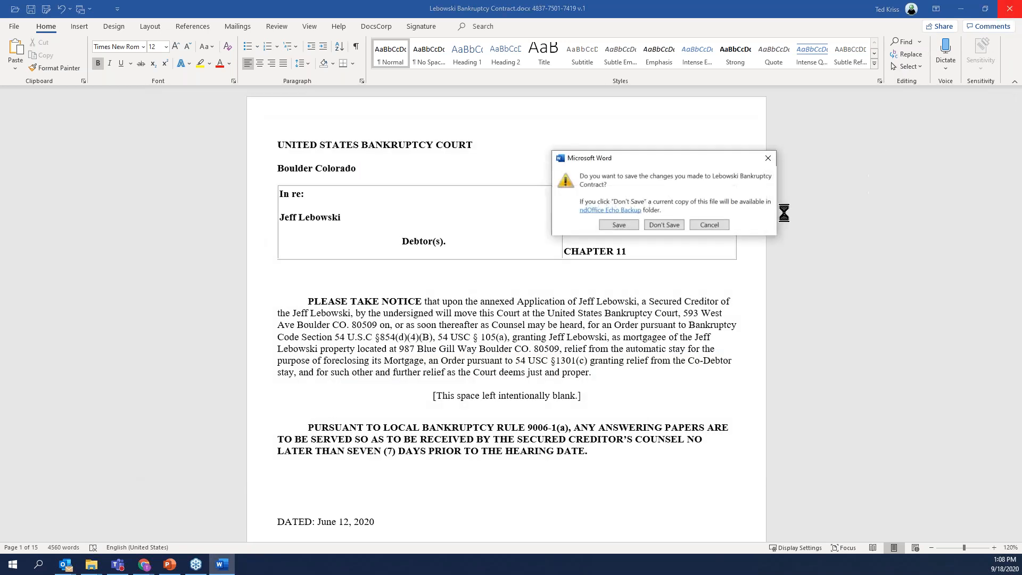
{"action": "left_click", "coordinate": [662, 225]}
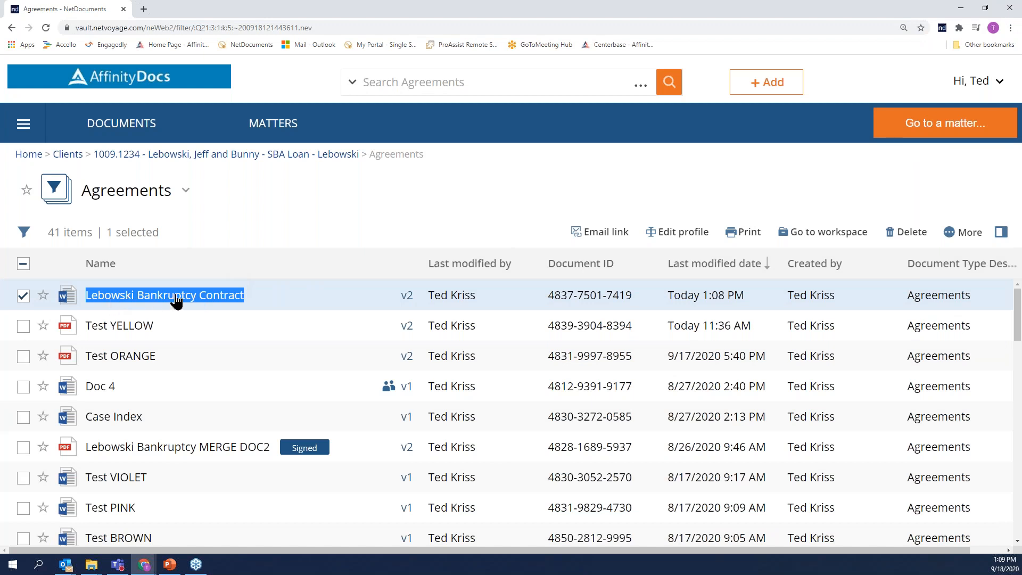
{"action": "left_click", "coordinate": [407, 296]}
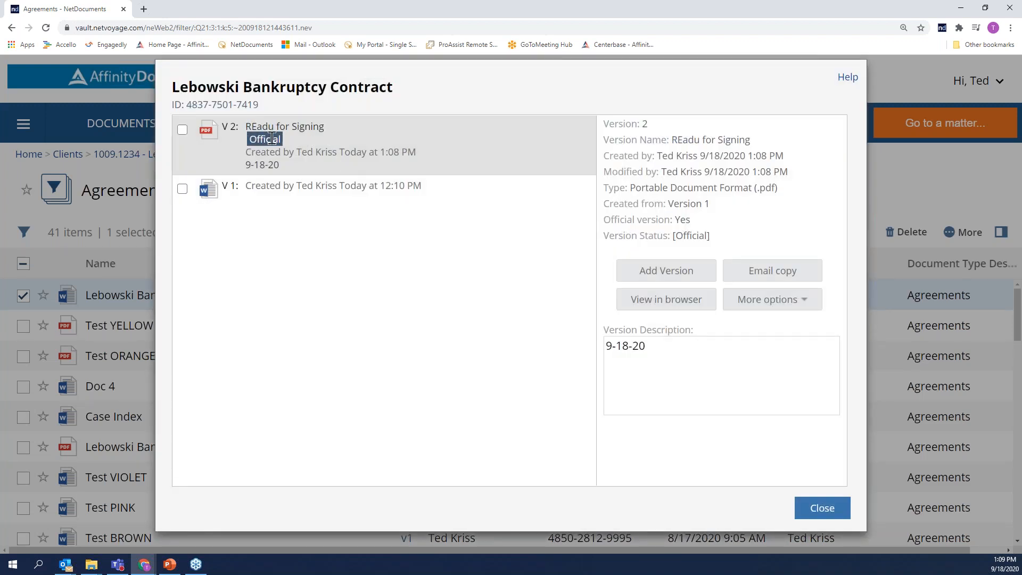
Step: Rename version 2 of the bankruptcy contract to "Ready for Signing" and close the version list
{"action": "left_click", "coordinate": [182, 129]}
{"action": "left_click", "coordinate": [808, 302]}
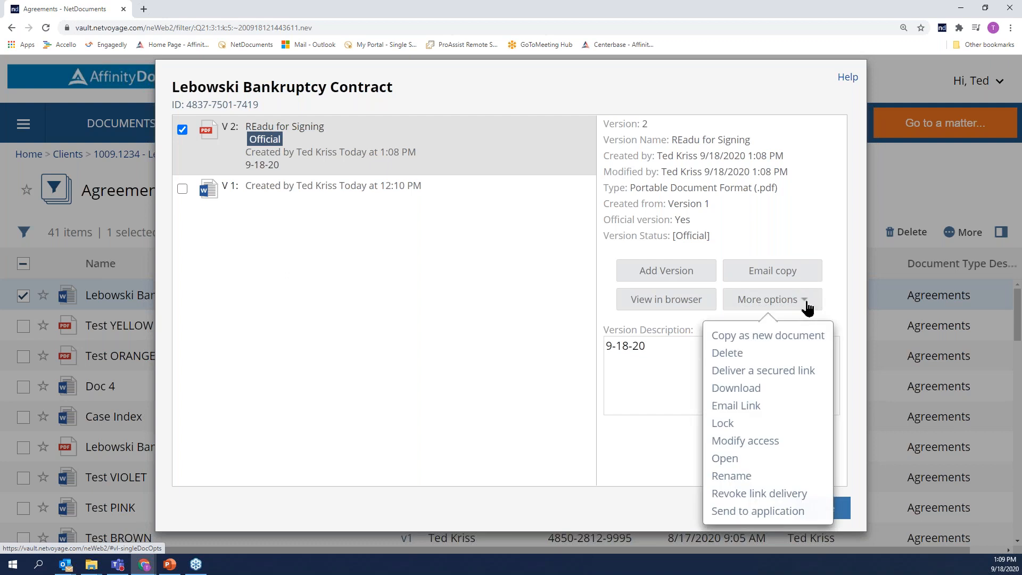
{"action": "left_click", "coordinate": [746, 476]}
{"action": "left_click", "coordinate": [268, 227]}
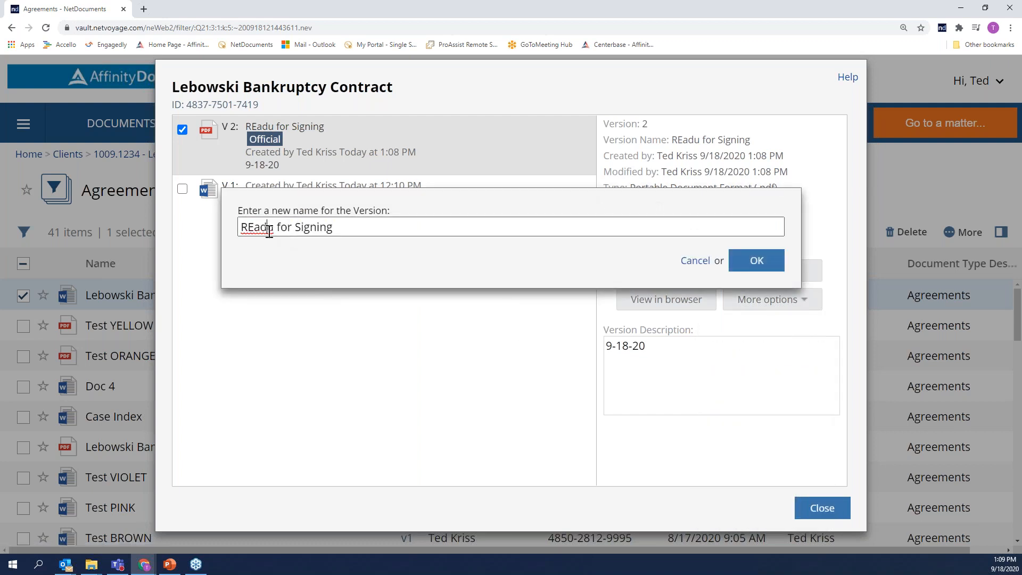
{"action": "key", "text": "BackSpace"}
{"action": "type", "text": "y"}
{"action": "key", "text": "Left"}
{"action": "key", "text": "Left"}
{"action": "key", "text": "Left"}
{"action": "key", "text": "BackSpace"}
{"action": "type", "text": "e"}
{"action": "left_click", "coordinate": [754, 260]}
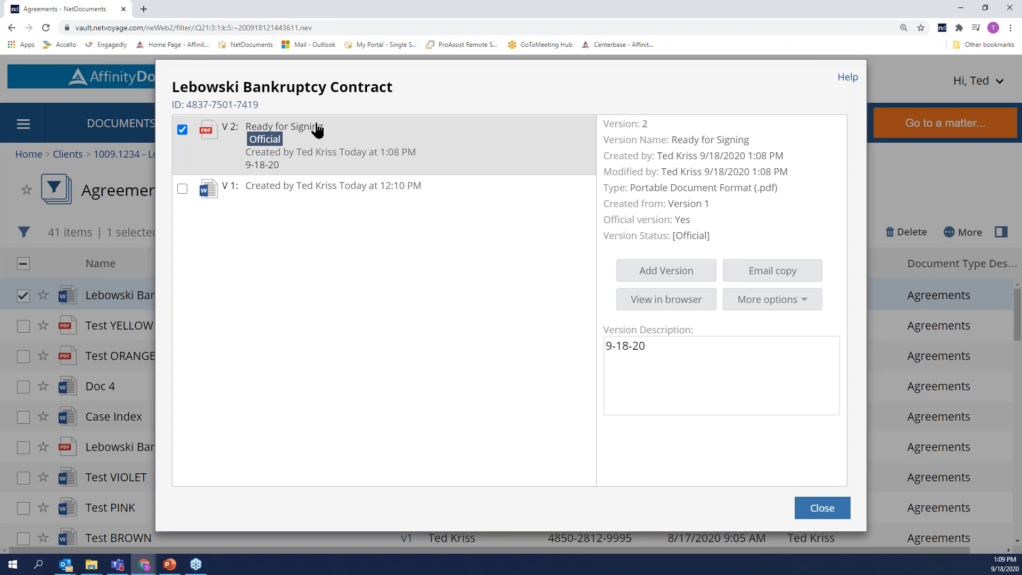
{"action": "left_click", "coordinate": [823, 511]}
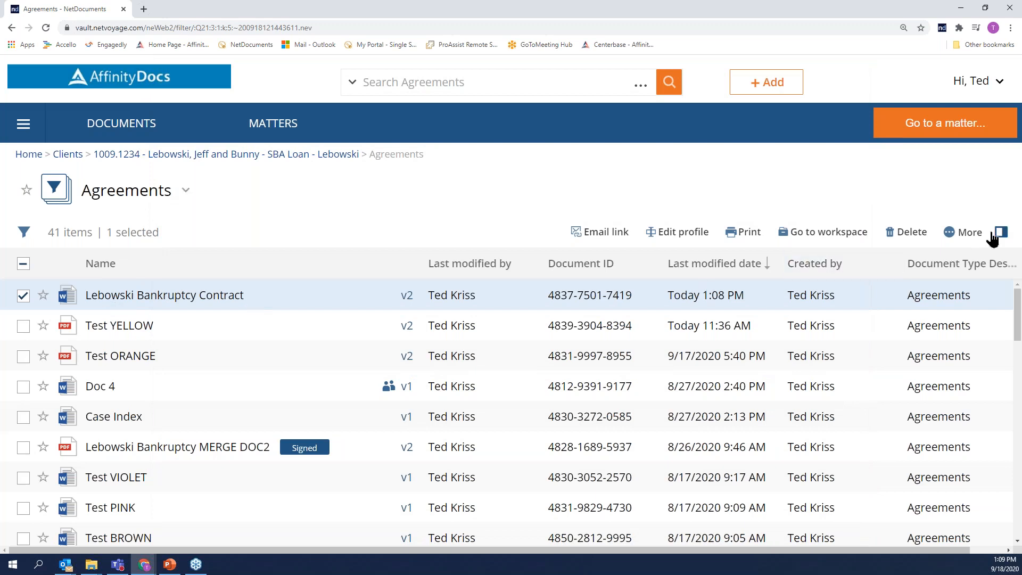
Step: Send version 2 of the bankruptcy contract to the Trumpet SignatureBridge application for DocuSign eSignature
{"action": "right_click", "coordinate": [175, 295]}
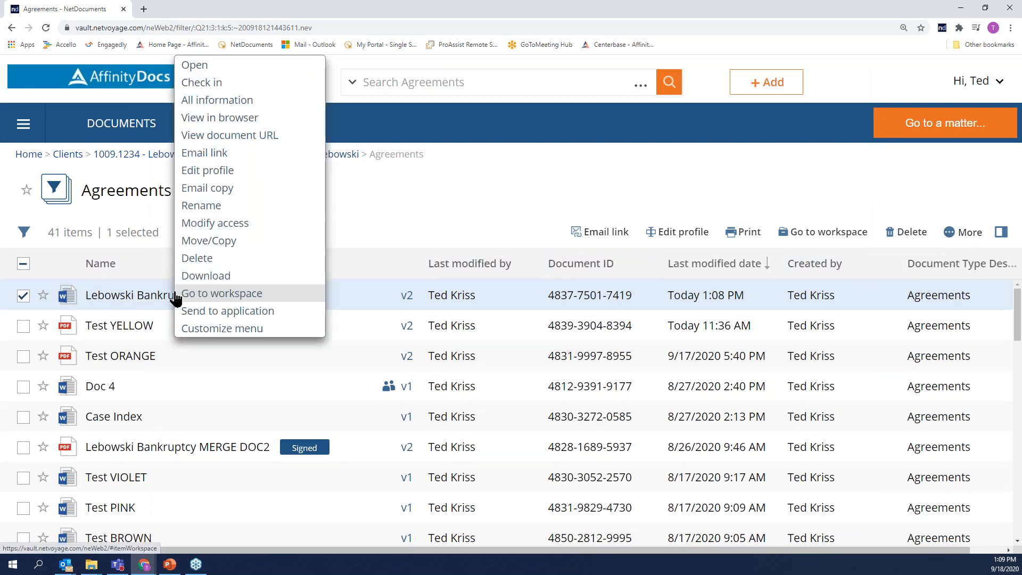
{"action": "left_click", "coordinate": [272, 312]}
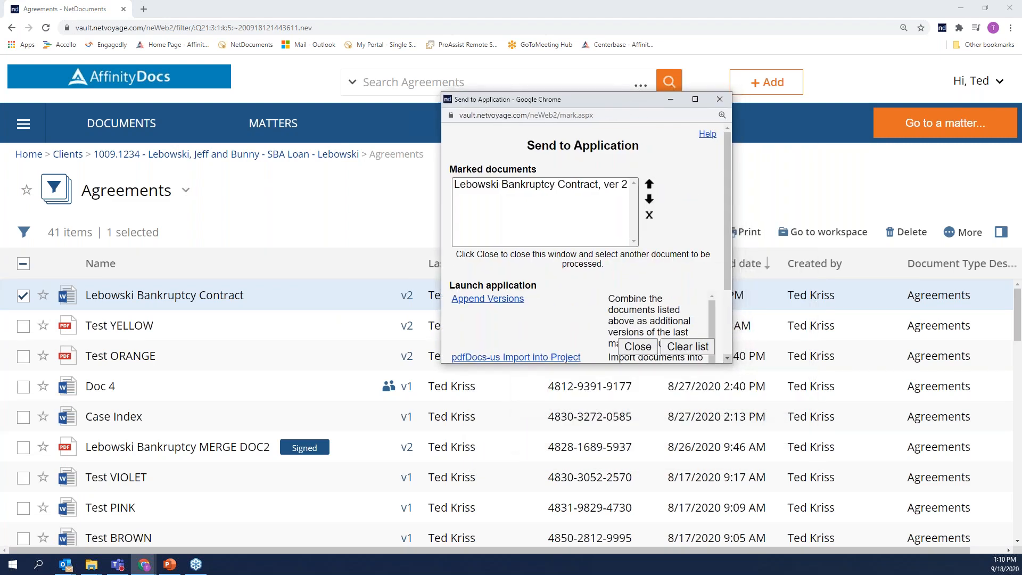
{"action": "left_click_drag", "start_coordinate": [728, 363], "coordinate": [890, 458]}
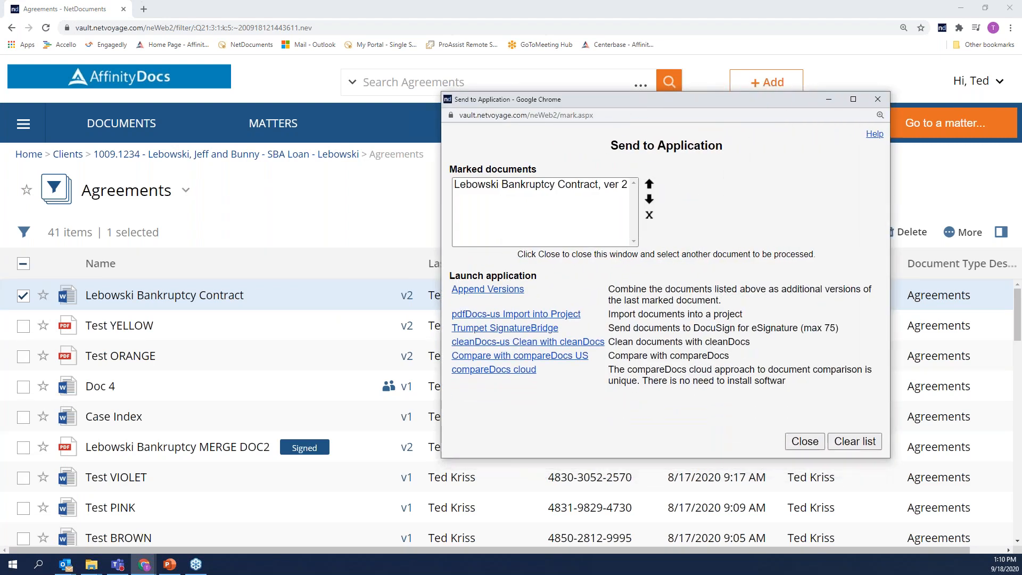
{"action": "left_click_drag", "start_coordinate": [574, 330], "coordinate": [458, 333]}
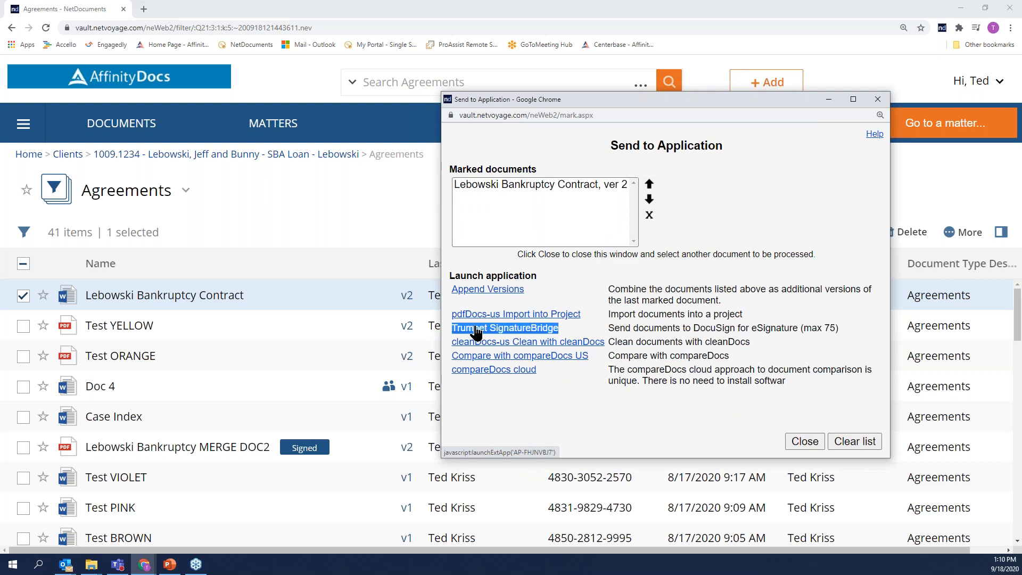
{"action": "left_click", "coordinate": [495, 328]}
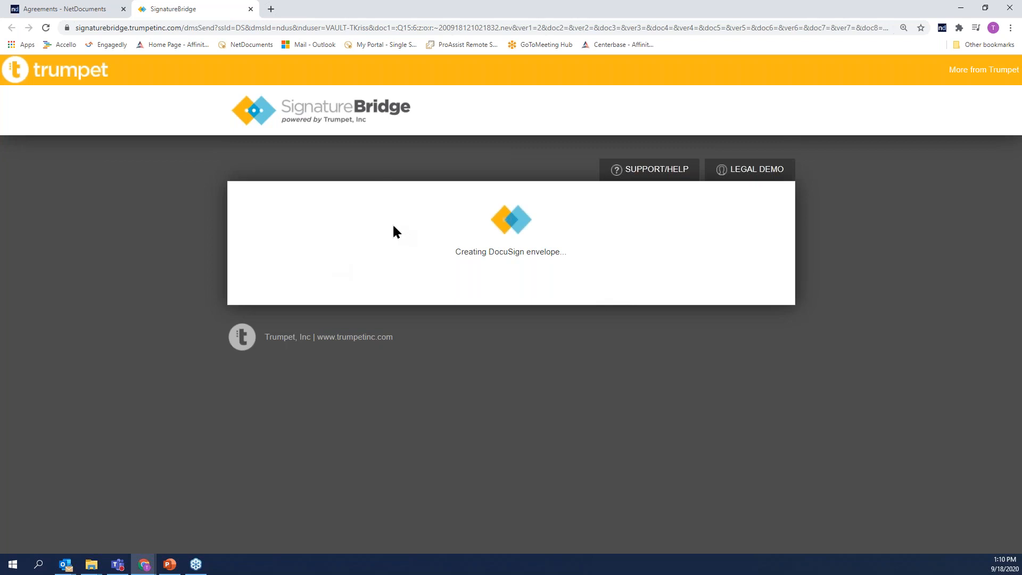
Step: Check the bankruptcy contract's status in the NetDocuments Agreements list, try to open the document, and cancel the opening
{"action": "left_click", "coordinate": [84, 11]}
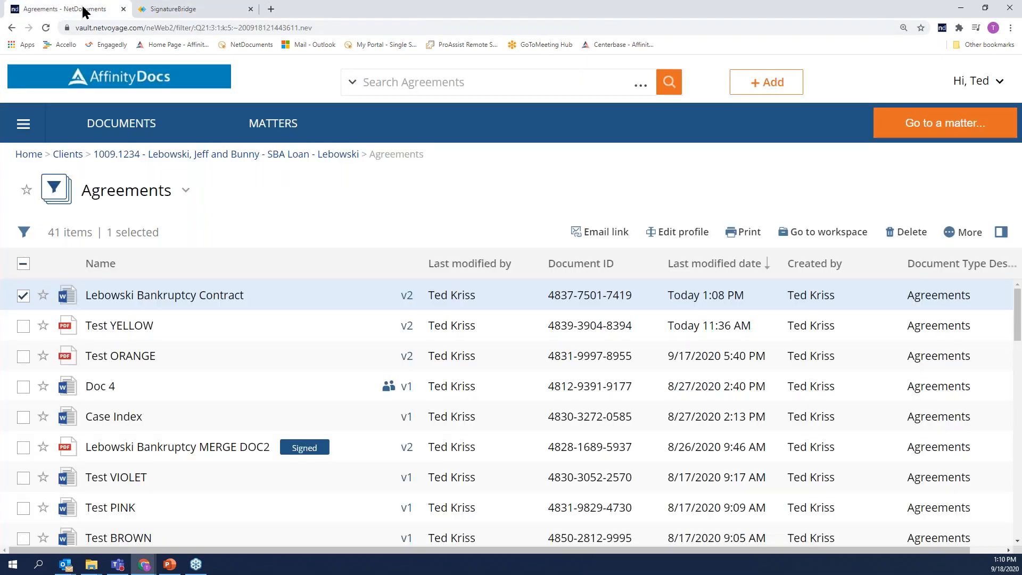
{"action": "left_click", "coordinate": [201, 11]}
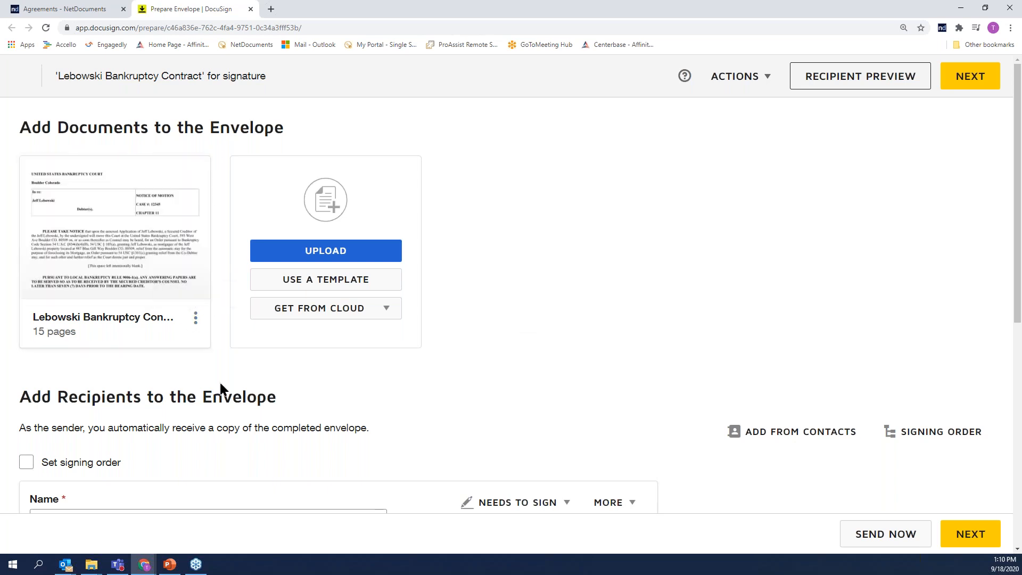
{"action": "left_click", "coordinate": [83, 9]}
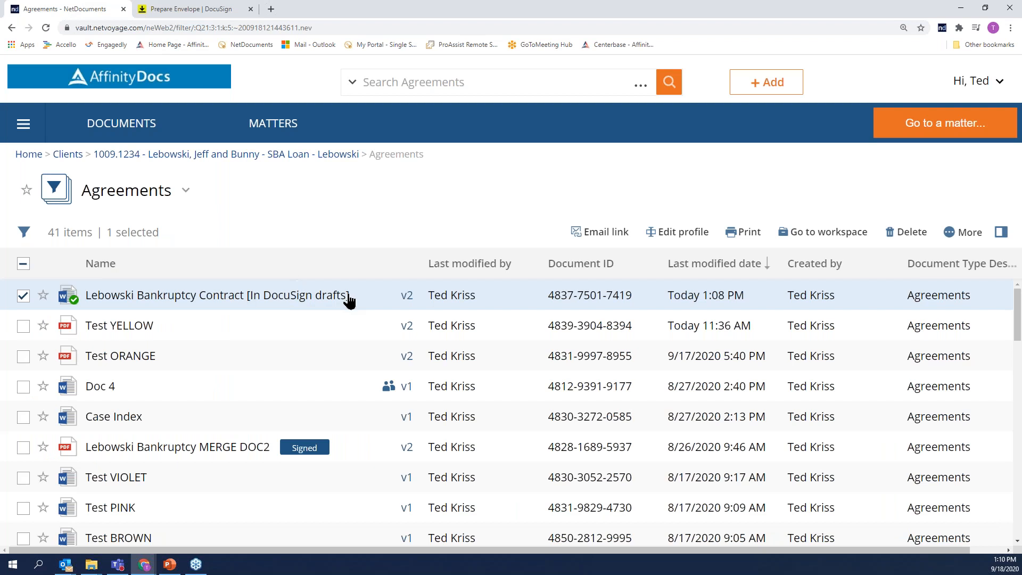
{"action": "left_click_drag", "start_coordinate": [349, 299], "coordinate": [83, 304]}
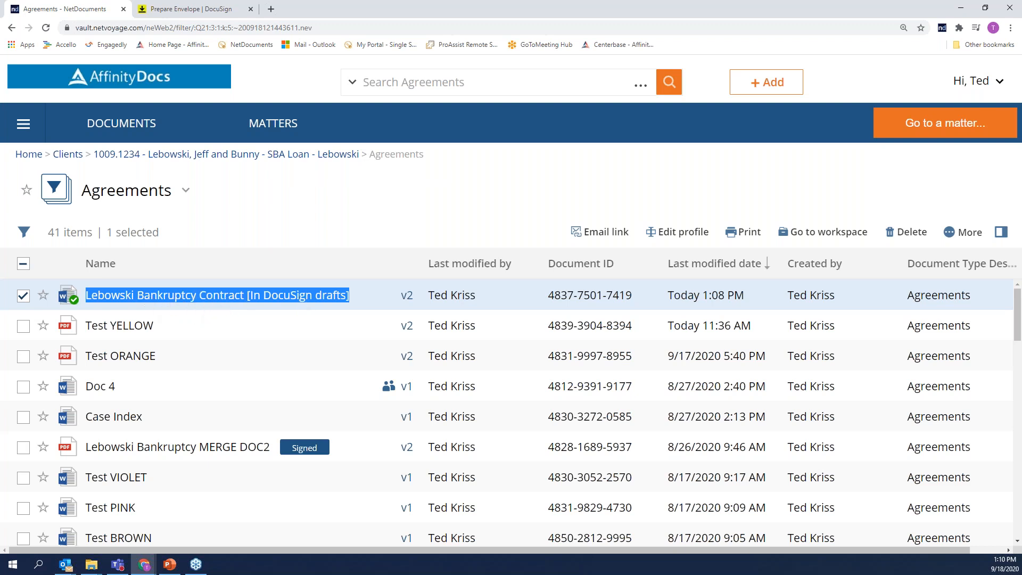
{"action": "double_click", "coordinate": [290, 307]}
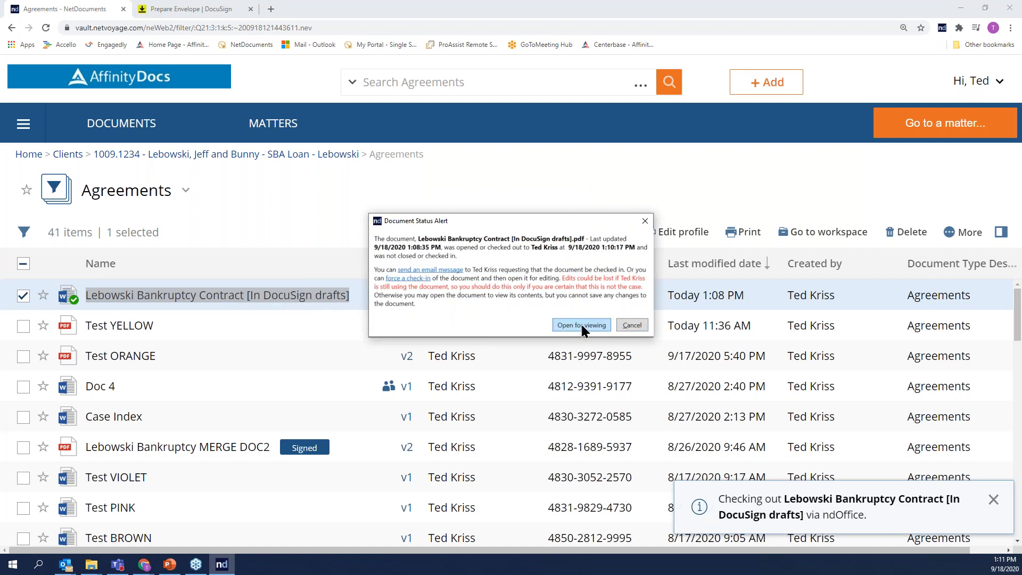
{"action": "left_click", "coordinate": [634, 326]}
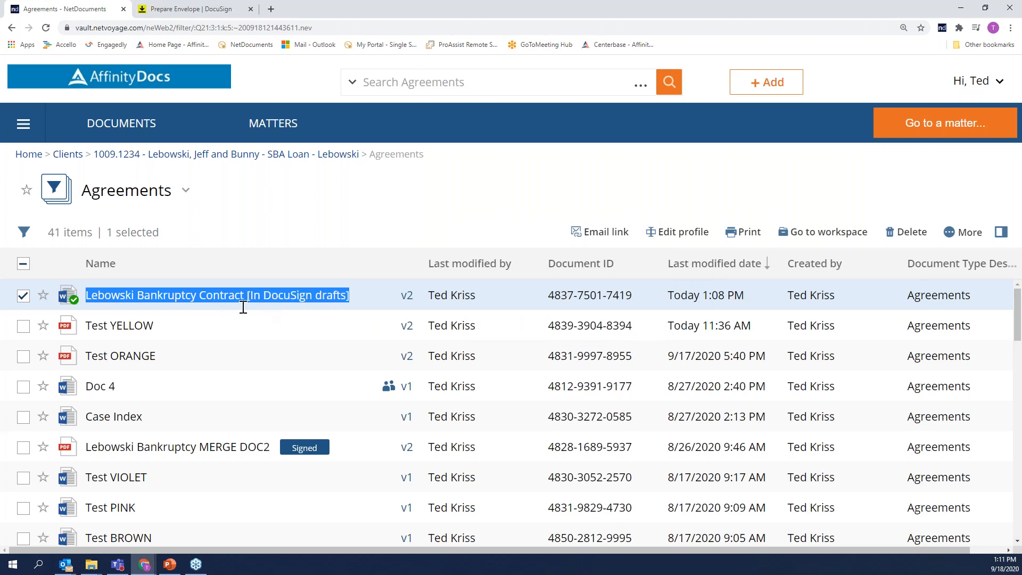
Step: In the DocuSign envelope for the bankruptcy contract, add the signer as a recipient from the suggested contacts
{"action": "left_click", "coordinate": [199, 11]}
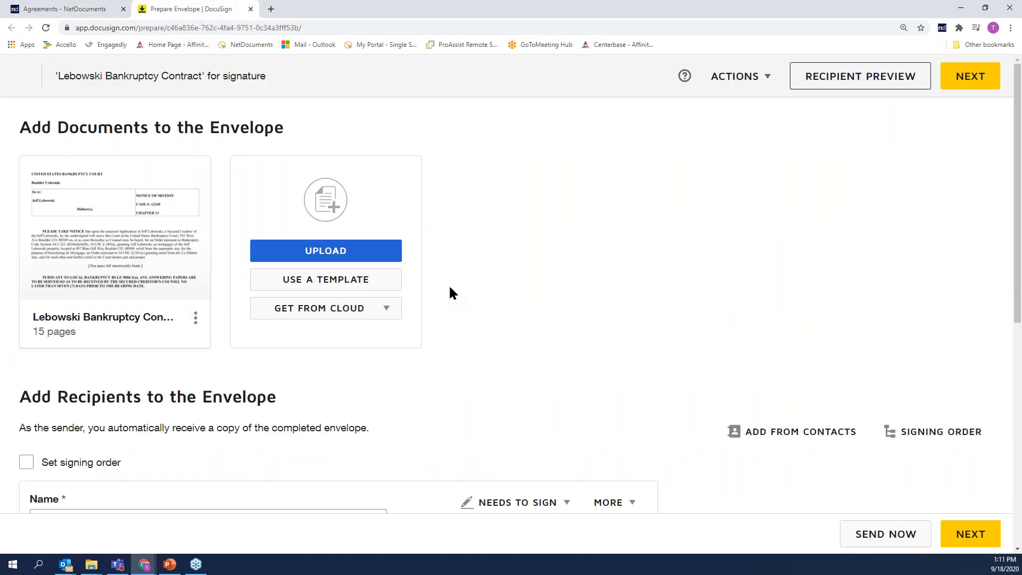
{"action": "scroll", "coordinate": [449, 283], "scroll_direction": "down", "scroll_amount": 1}
{"action": "scroll", "coordinate": [448, 283], "scroll_direction": "down", "scroll_amount": 2}
{"action": "scroll", "coordinate": [449, 283], "scroll_direction": "up", "scroll_amount": 2}
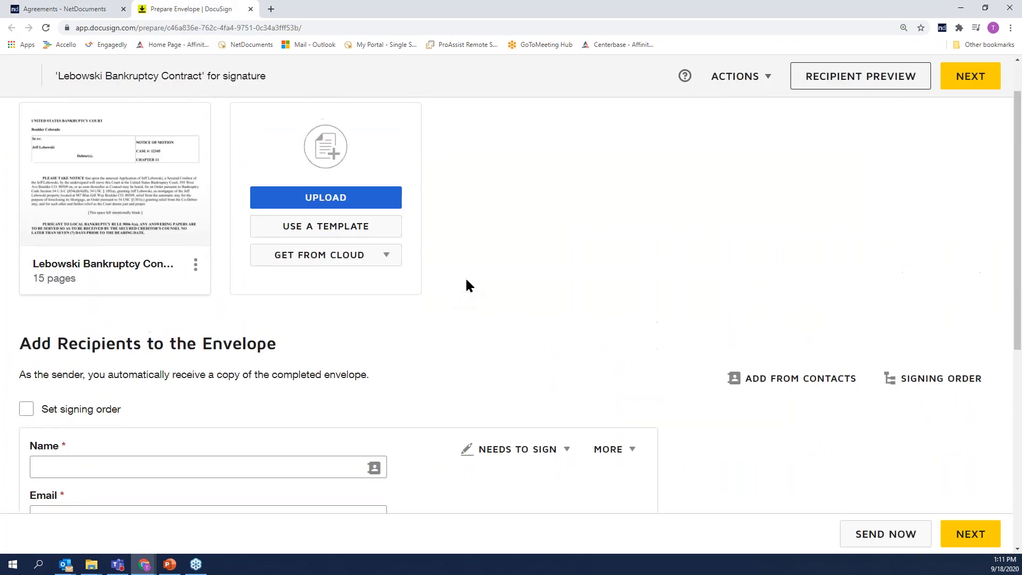
{"action": "key", "text": "ctrl+minus"}
{"action": "key", "text": "ctrl+minus"}
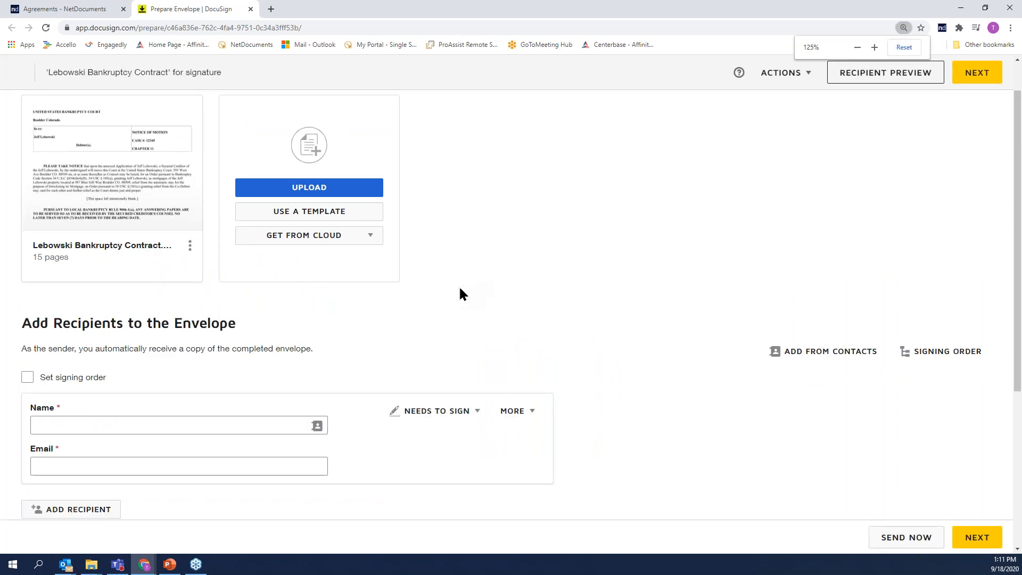
{"action": "scroll", "coordinate": [460, 288], "scroll_direction": "up", "scroll_amount": 1}
{"action": "key", "text": "ctrl+plus"}
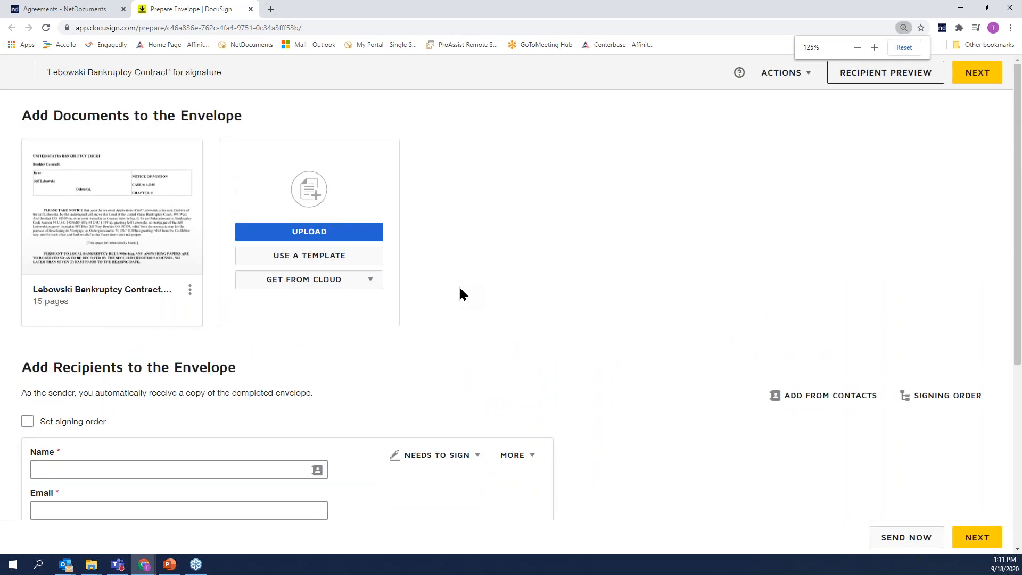
{"action": "left_click", "coordinate": [112, 469]}
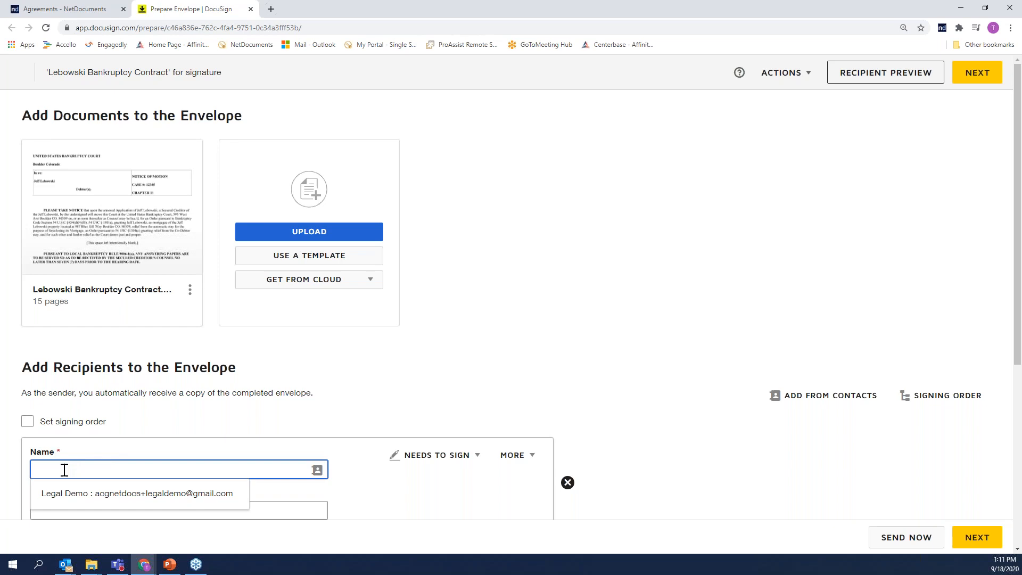
{"action": "type", "text": "tkri"}
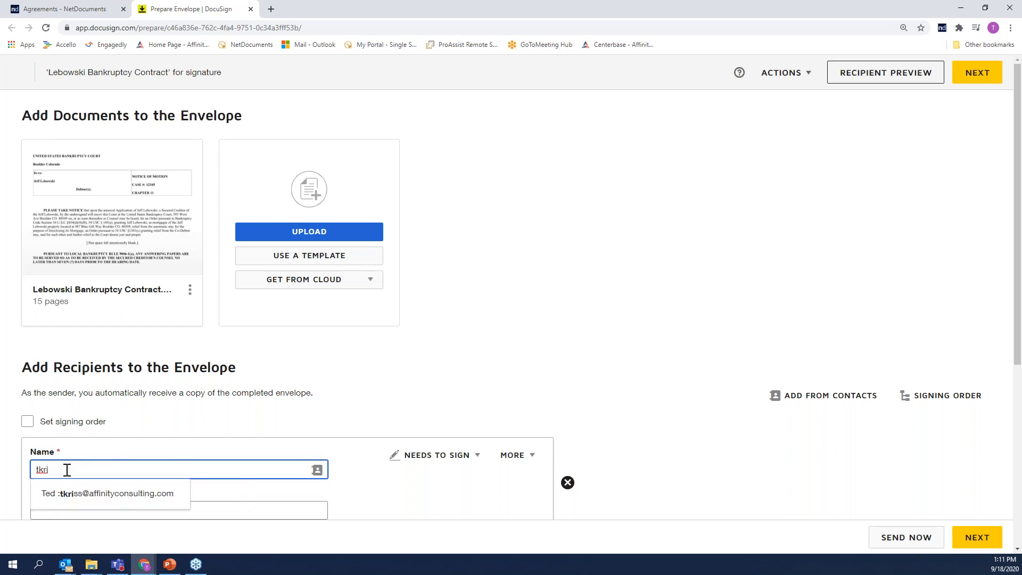
{"action": "left_click", "coordinate": [87, 494]}
{"action": "scroll", "coordinate": [261, 407], "scroll_direction": "down", "scroll_amount": 2}
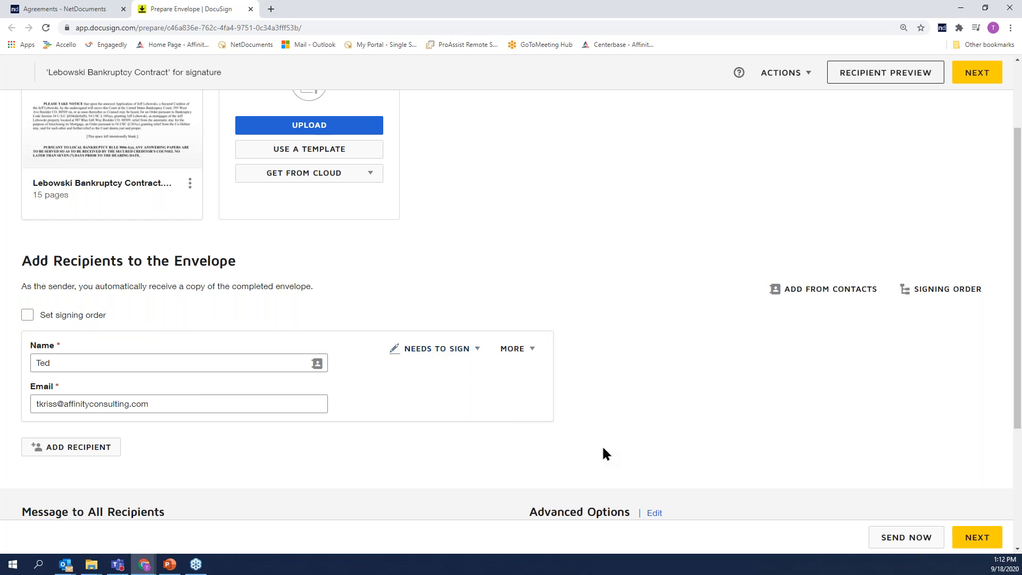
Step: Place a Signature field and a Date Signed field above the existing signature on page 1, and send the envelope
{"action": "left_click", "coordinate": [970, 539]}
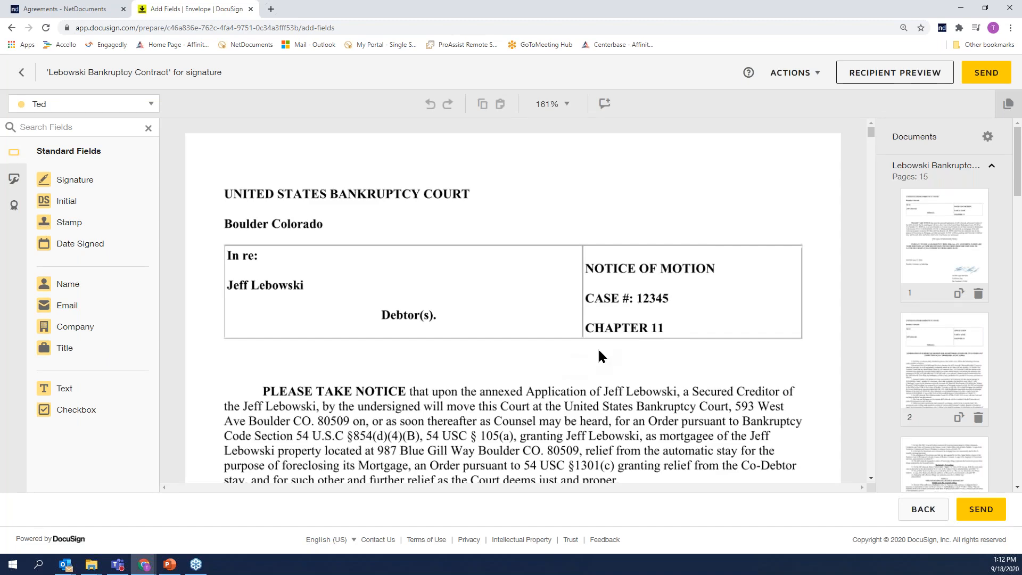
{"action": "scroll", "coordinate": [549, 353], "scroll_direction": "down", "scroll_amount": 6}
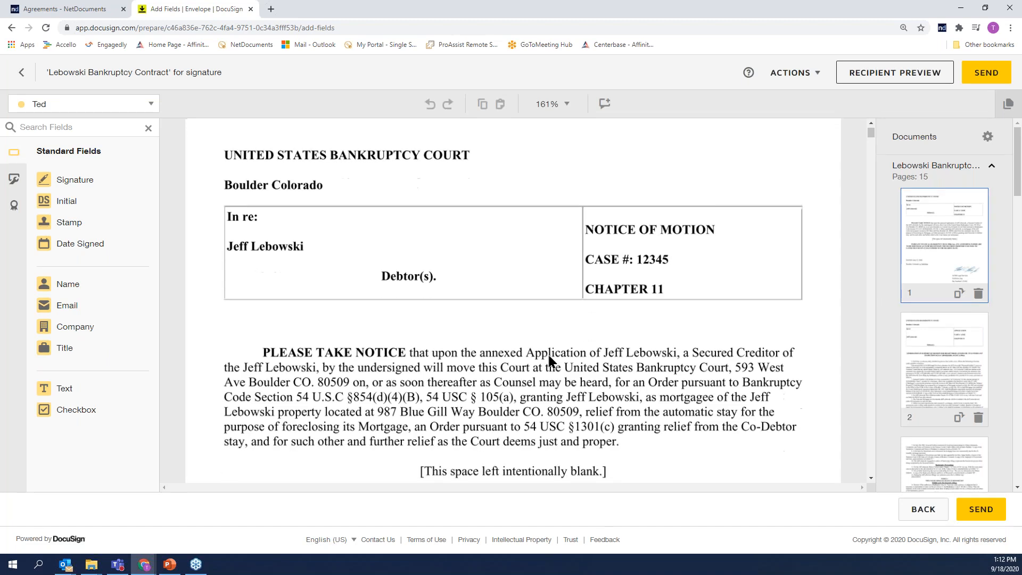
{"action": "scroll", "coordinate": [548, 353], "scroll_direction": "up", "scroll_amount": 2}
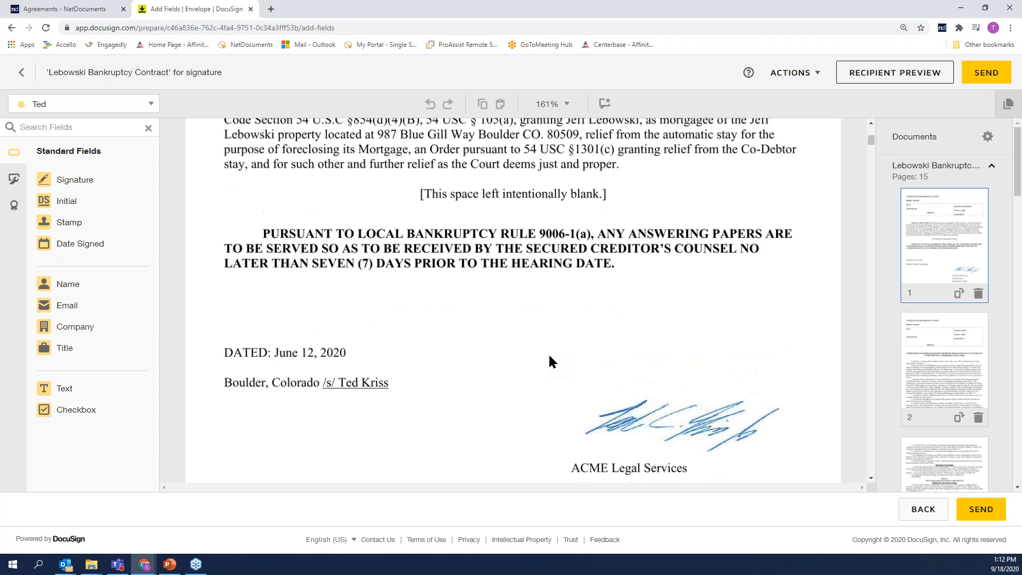
{"action": "mouse_move", "coordinate": [67, 185]}
{"action": "left_mouse_down"}
{"action": "mouse_move", "coordinate": [380, 235]}
{"action": "mouse_move", "coordinate": [667, 346]}
{"action": "mouse_move", "coordinate": [717, 353]}
{"action": "mouse_move", "coordinate": [719, 372]}
{"action": "left_mouse_up"}
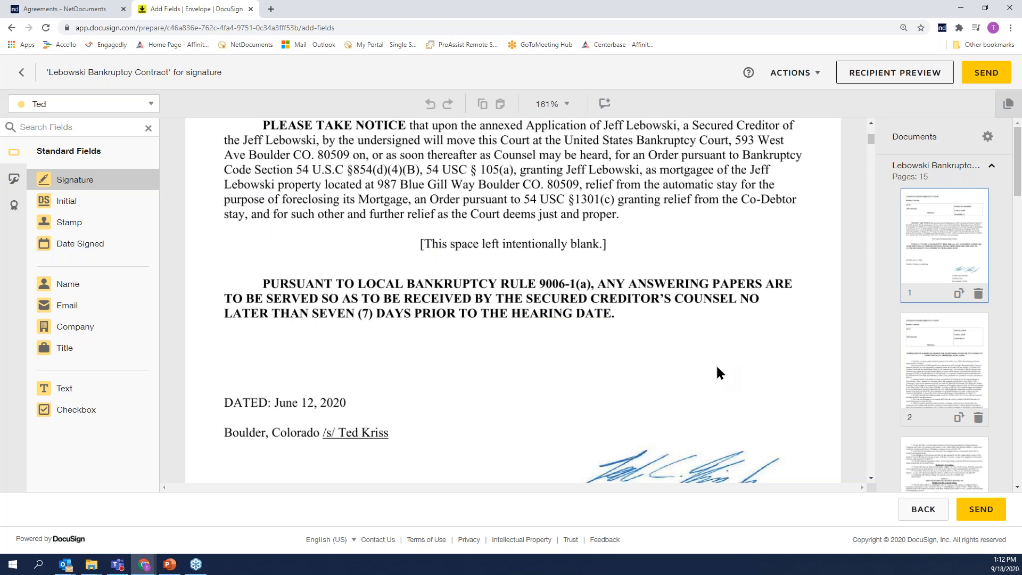
{"action": "left_click_drag", "start_coordinate": [112, 211], "coordinate": [70, 207]}
{"action": "left_click_drag", "start_coordinate": [75, 244], "coordinate": [528, 374]}
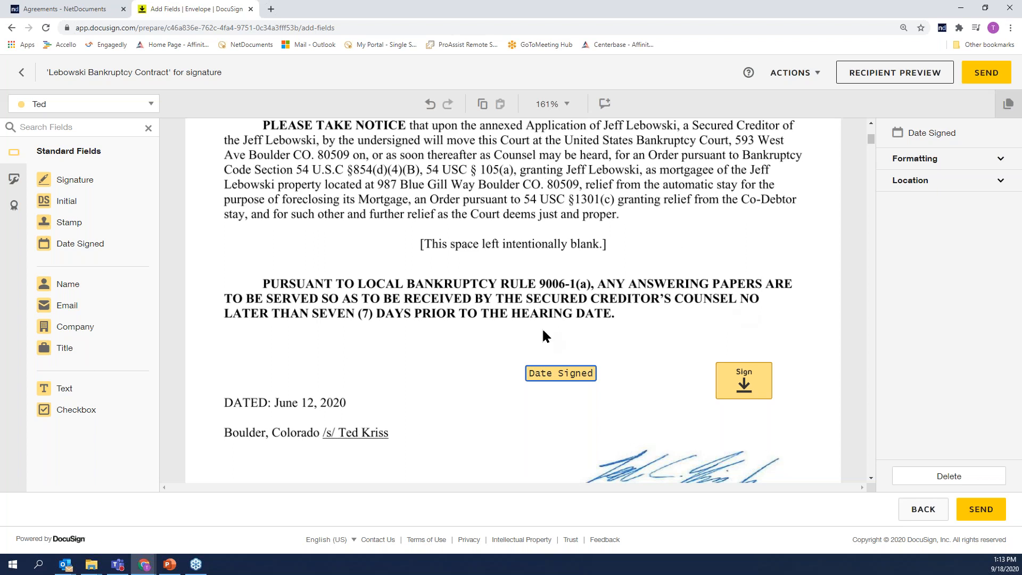
{"action": "left_click", "coordinate": [981, 509]}
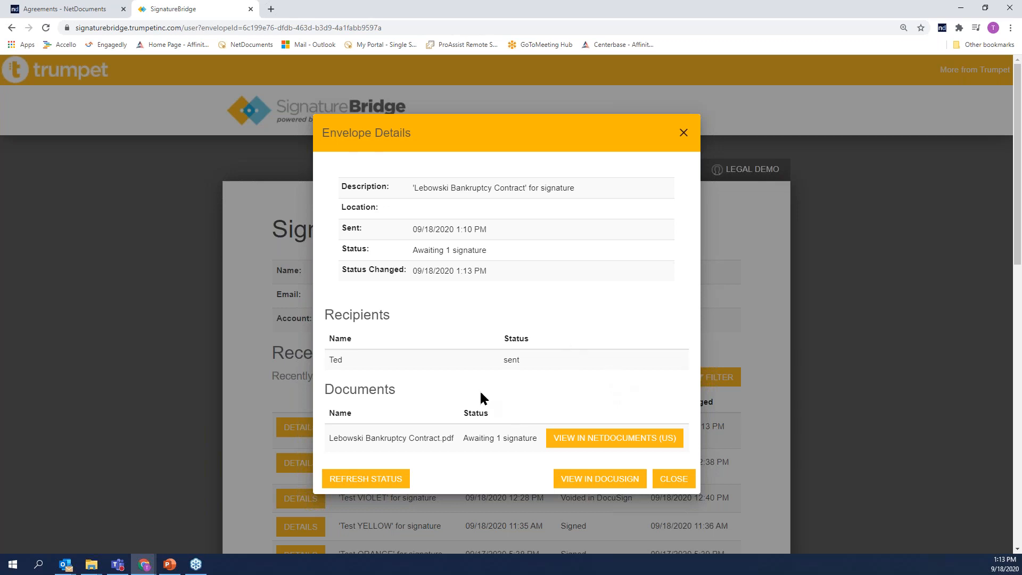
Step: Refresh the NetDocuments Agreements list and check the bankruptcy contract's signature status
{"action": "left_click", "coordinate": [67, 11]}
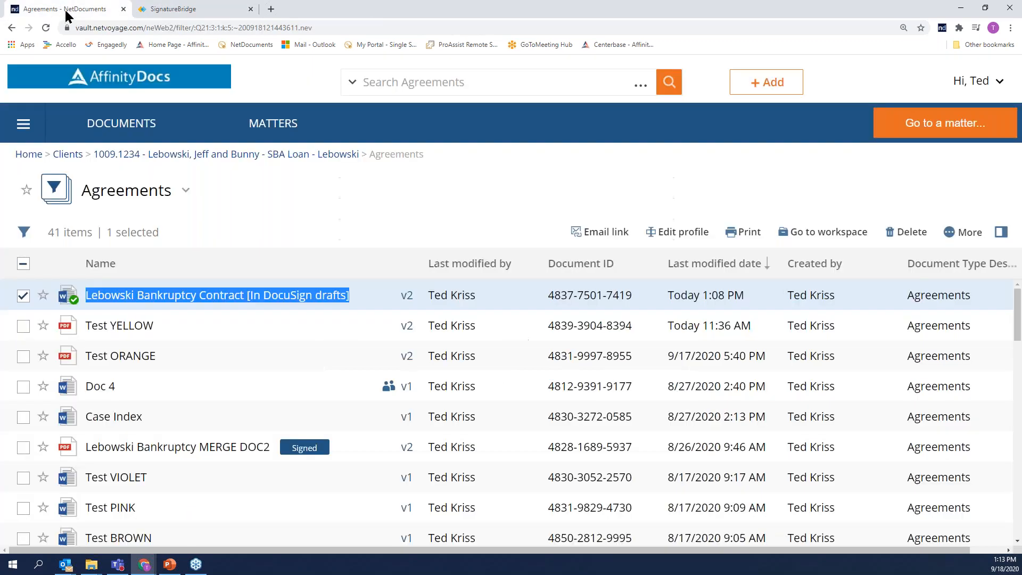
{"action": "left_click", "coordinate": [47, 29]}
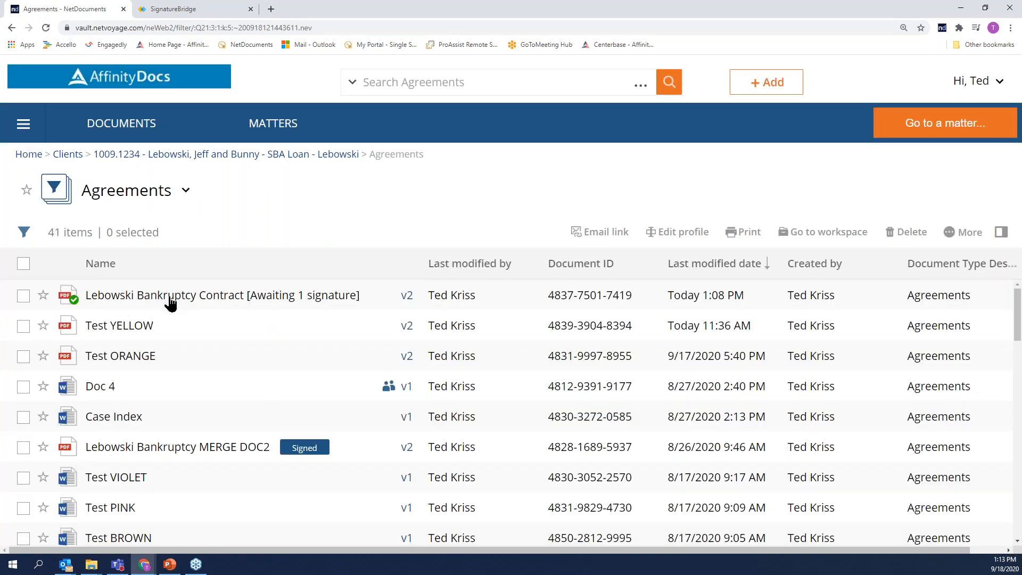
{"action": "left_click_drag", "start_coordinate": [352, 302], "coordinate": [248, 304]}
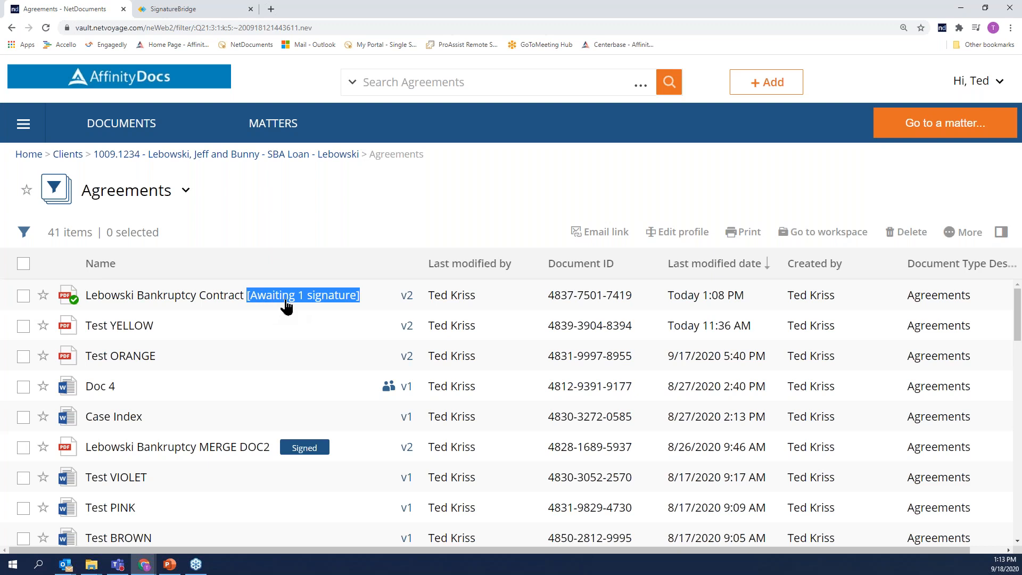
Step: View the sent envelope in DocuSign from its SignatureBridge details and compare its status with the NetDocuments list
{"action": "left_click", "coordinate": [212, 10]}
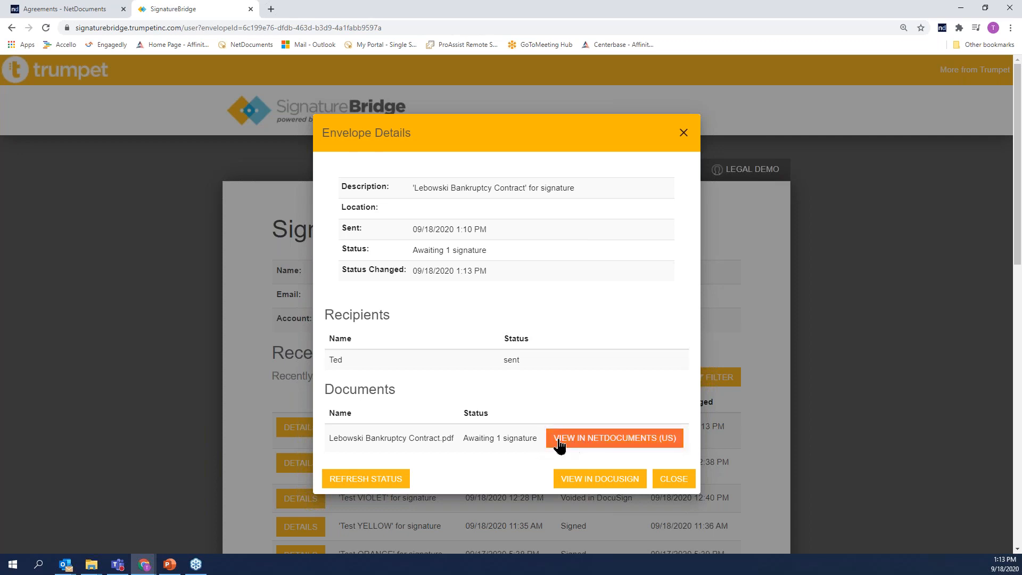
{"action": "left_click", "coordinate": [602, 482]}
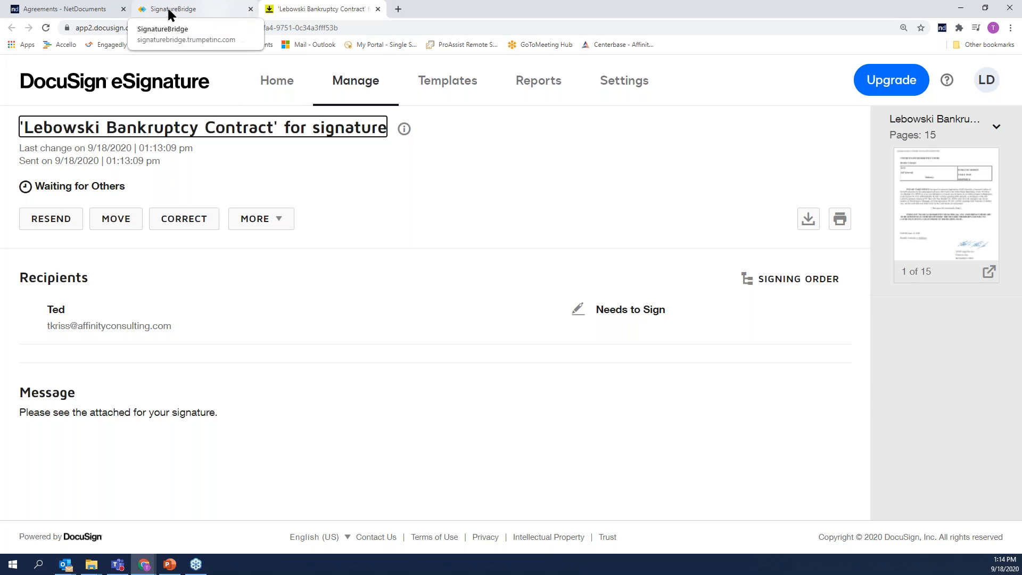
{"action": "left_click", "coordinate": [55, 9]}
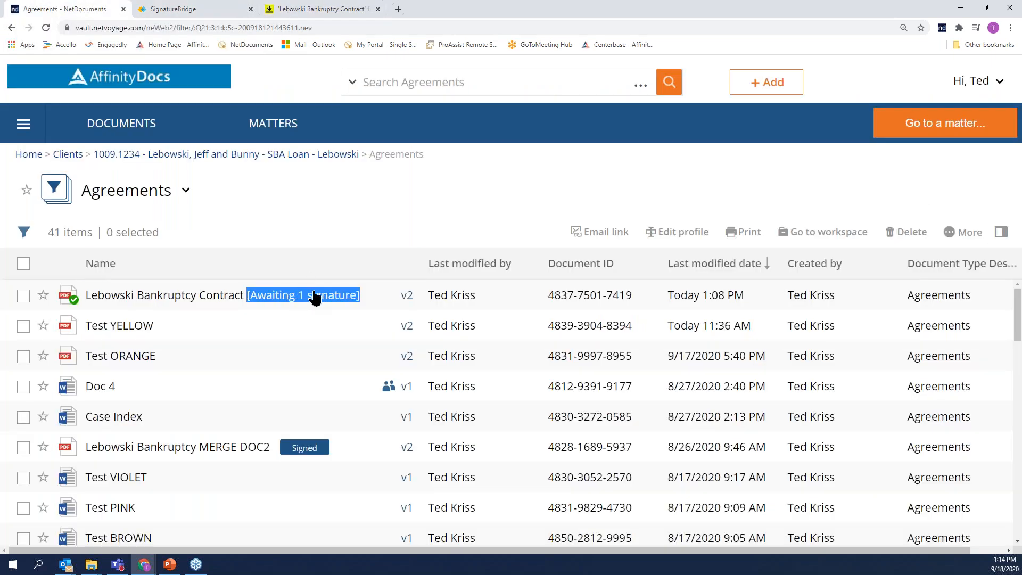
{"action": "left_click", "coordinate": [341, 10]}
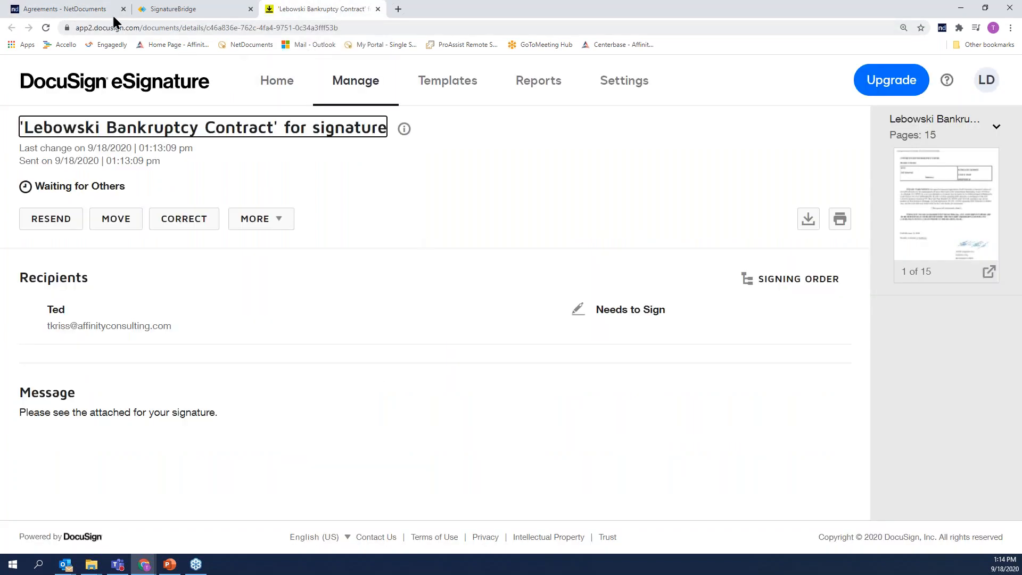
{"action": "left_click", "coordinate": [182, 9]}
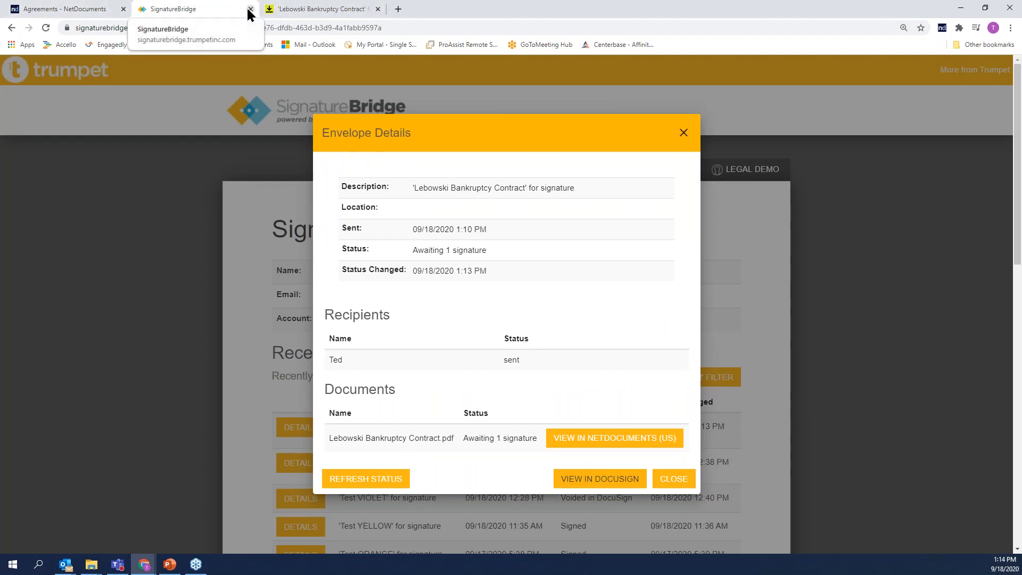
Step: Switch to Outlook, maximize its window, and open the contract for review from the DocuSign signature request email
{"action": "key", "text": "alt+Tab"}
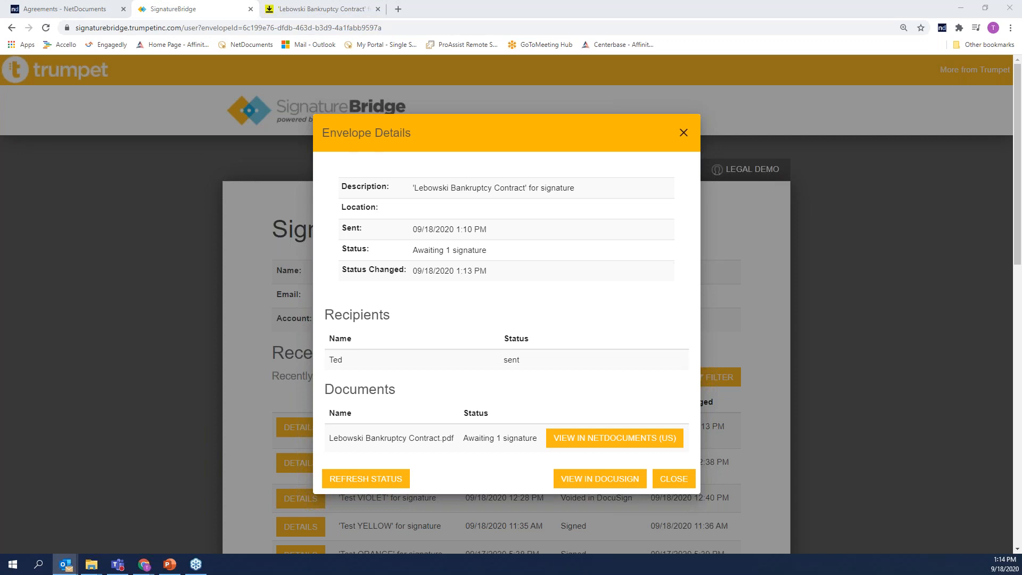
{"action": "left_click_drag", "start_coordinate": [1021, 156], "coordinate": [570, 153]}
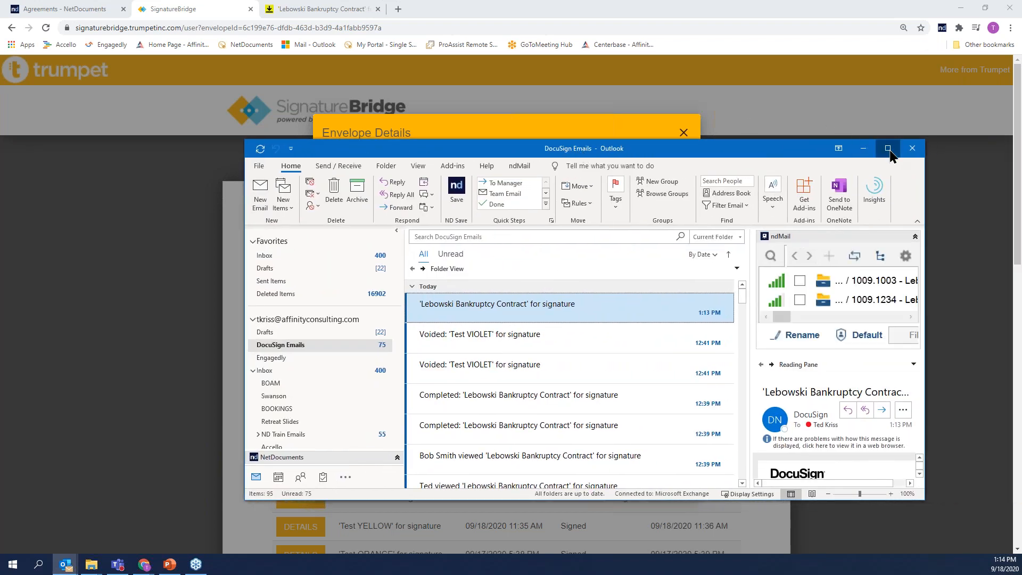
{"action": "left_click", "coordinate": [888, 149]}
{"action": "left_click", "coordinate": [1013, 98]}
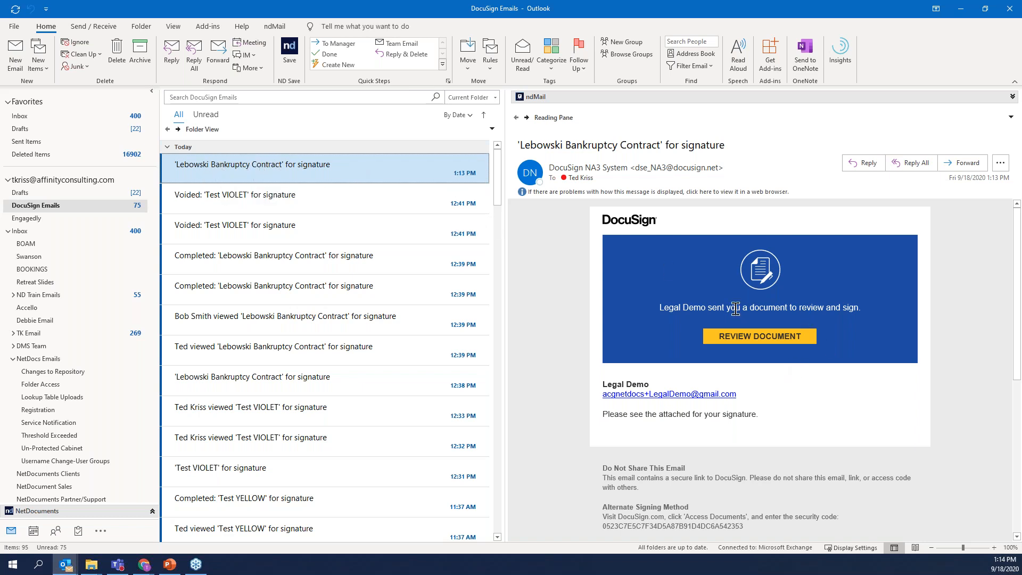
{"action": "left_click", "coordinate": [760, 337]}
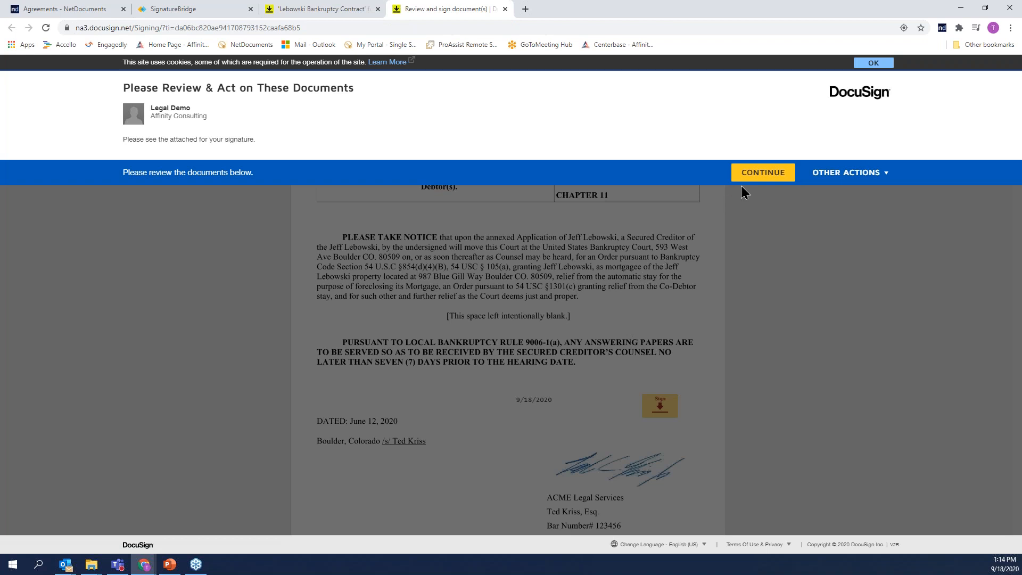
Step: Sign the contract with the saved signature, finish signing, decline the DocuSign login, and close the signing page
{"action": "left_click", "coordinate": [758, 175]}
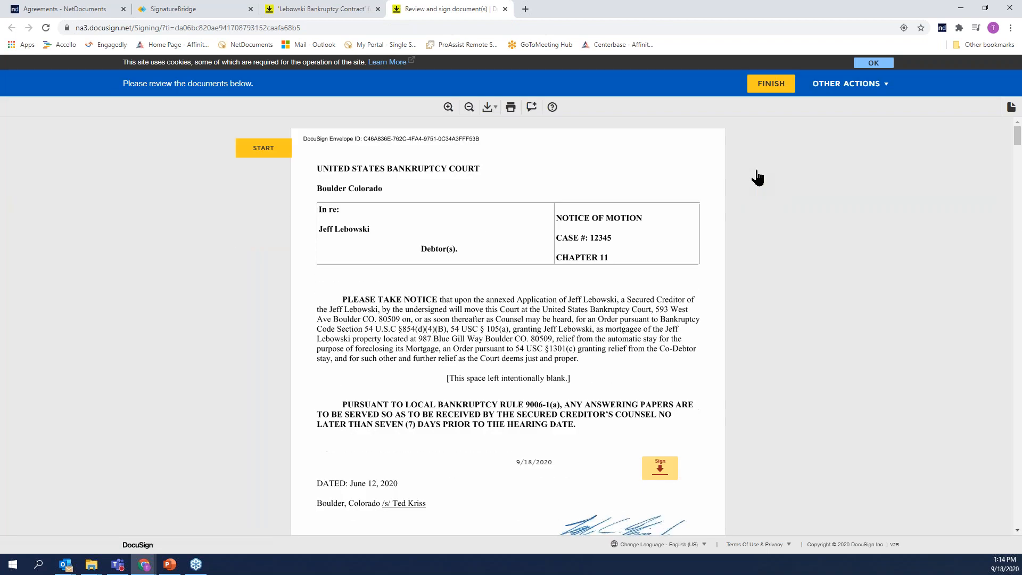
{"action": "left_click", "coordinate": [270, 155]}
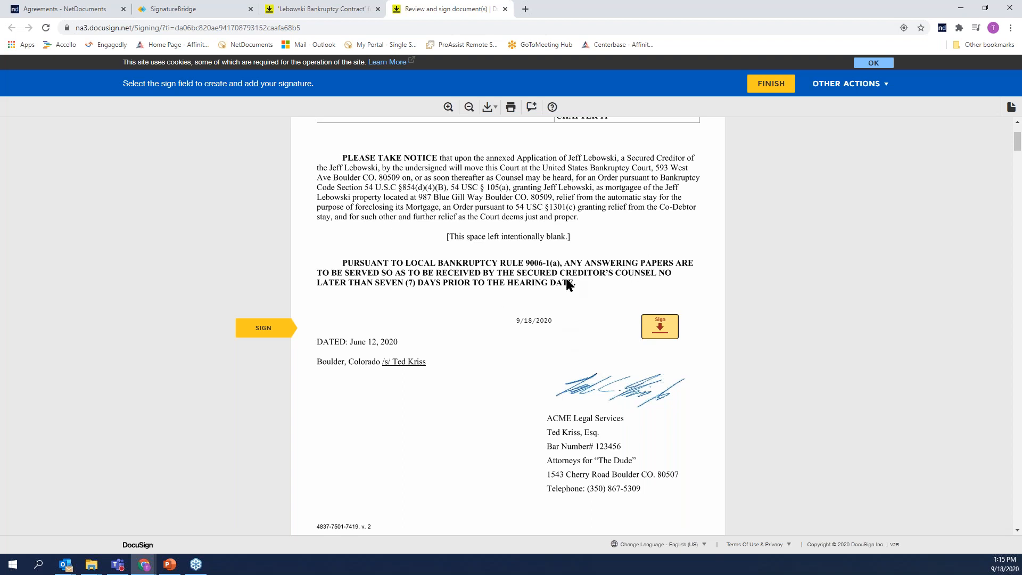
{"action": "left_click", "coordinate": [660, 326]}
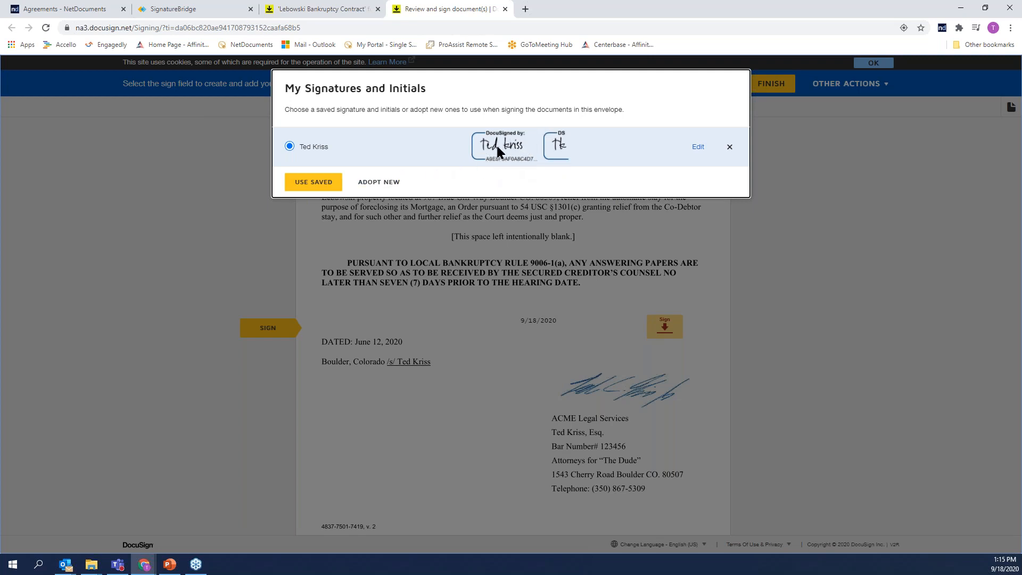
{"action": "left_click", "coordinate": [314, 182]}
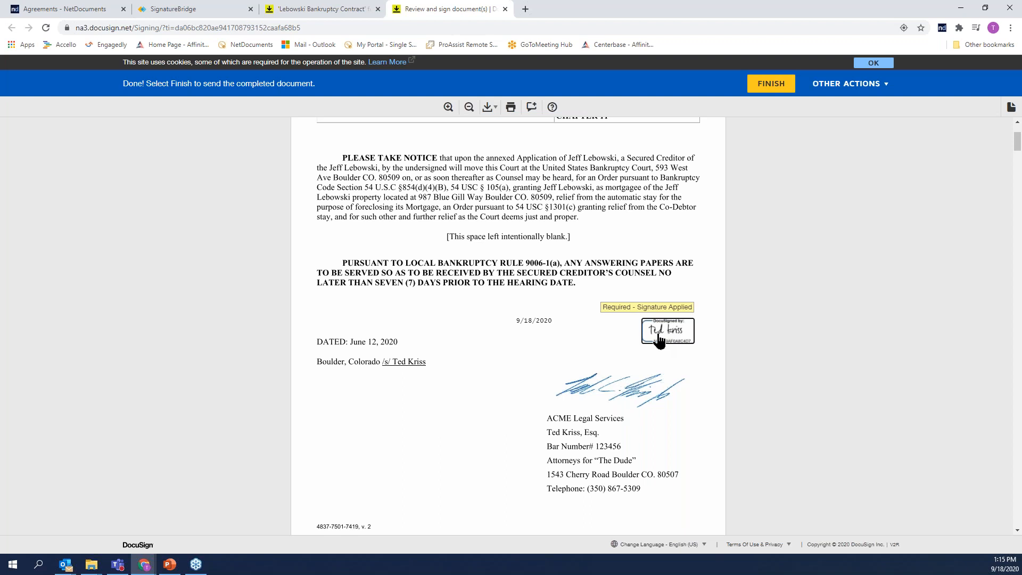
{"action": "left_click", "coordinate": [764, 88]}
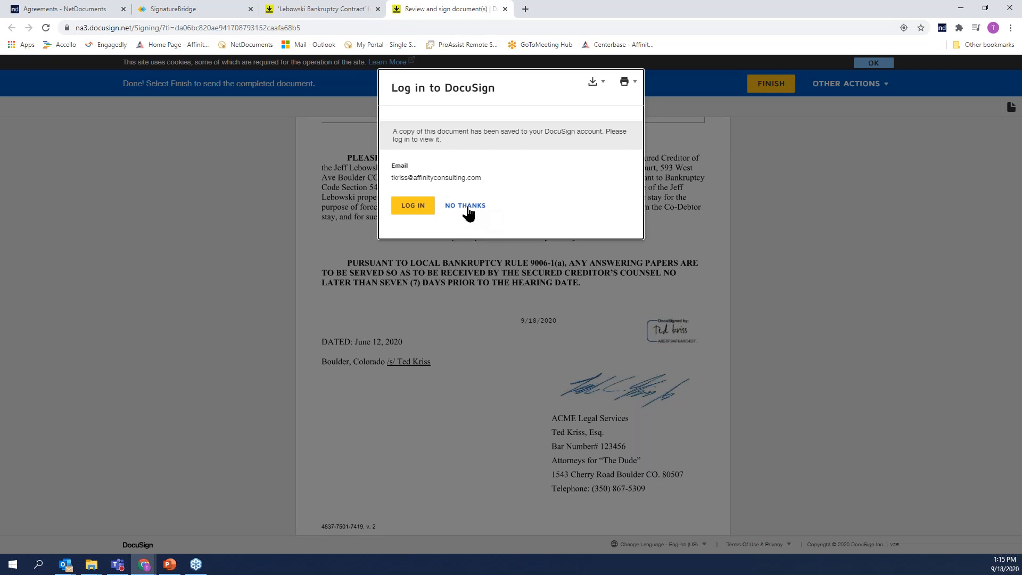
{"action": "left_click", "coordinate": [486, 206]}
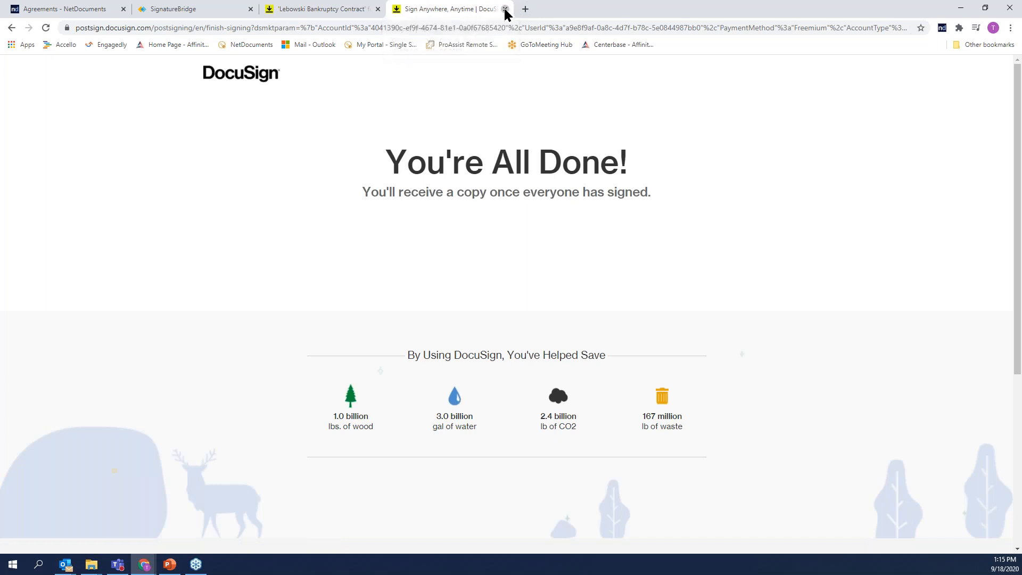
{"action": "left_click", "coordinate": [505, 9]}
Step: Refresh the envelope's status in SignatureBridge and check the signed contract in the NetDocuments Agreements list
{"action": "left_click", "coordinate": [196, 11]}
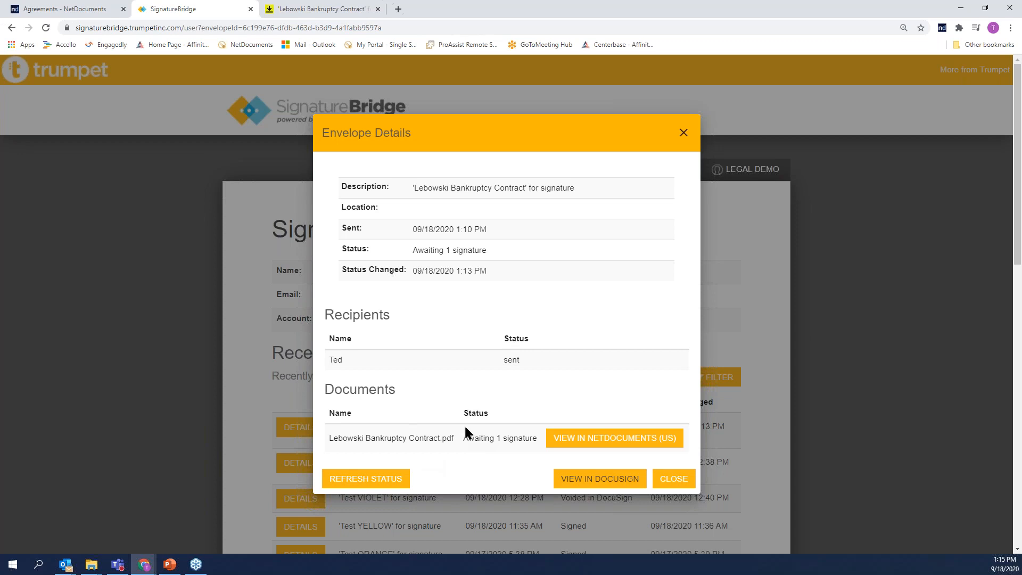
{"action": "left_click_drag", "start_coordinate": [463, 438], "coordinate": [536, 439]}
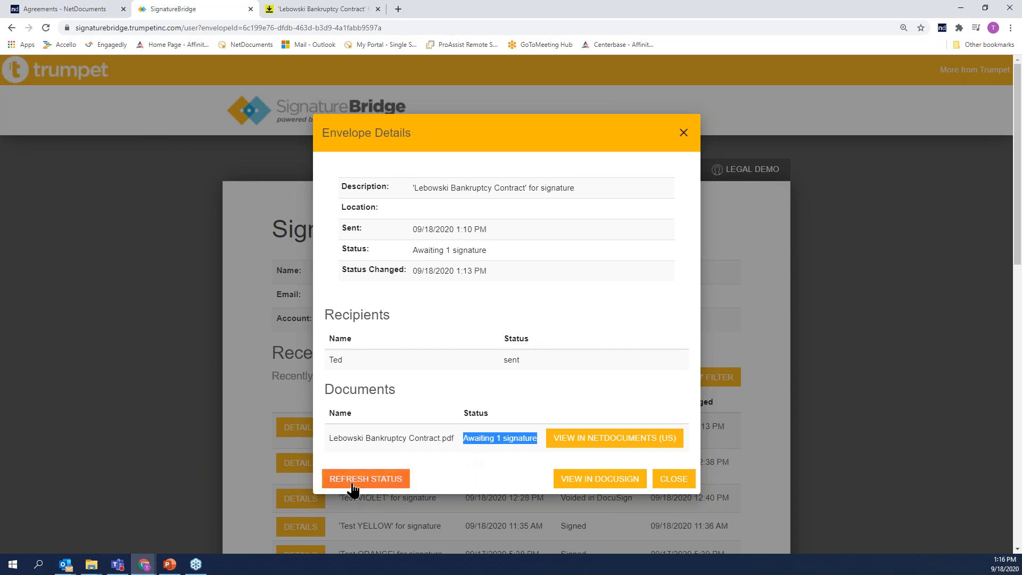
{"action": "left_click", "coordinate": [370, 479]}
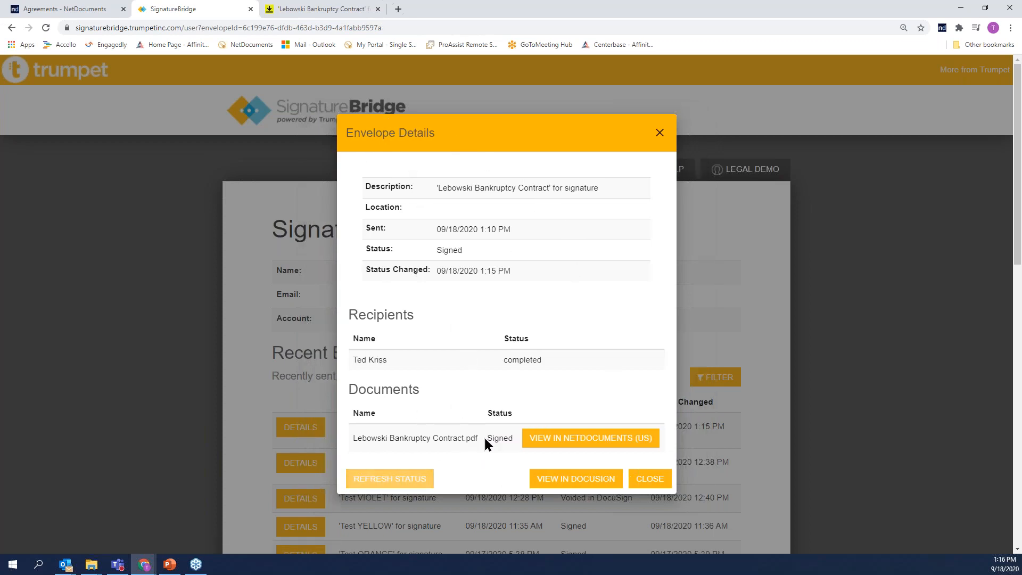
{"action": "double_click", "coordinate": [486, 440]}
{"action": "left_click", "coordinate": [74, 9]}
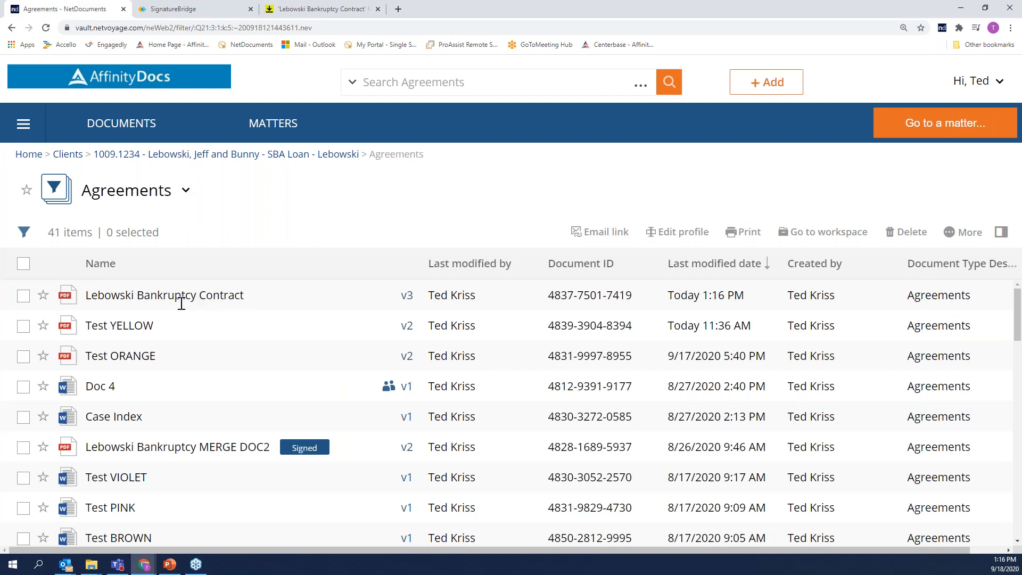
Step: Review the version list of Lebowski Bankruptcy Contract, checking version 3's description, and close the list
{"action": "left_click", "coordinate": [407, 298]}
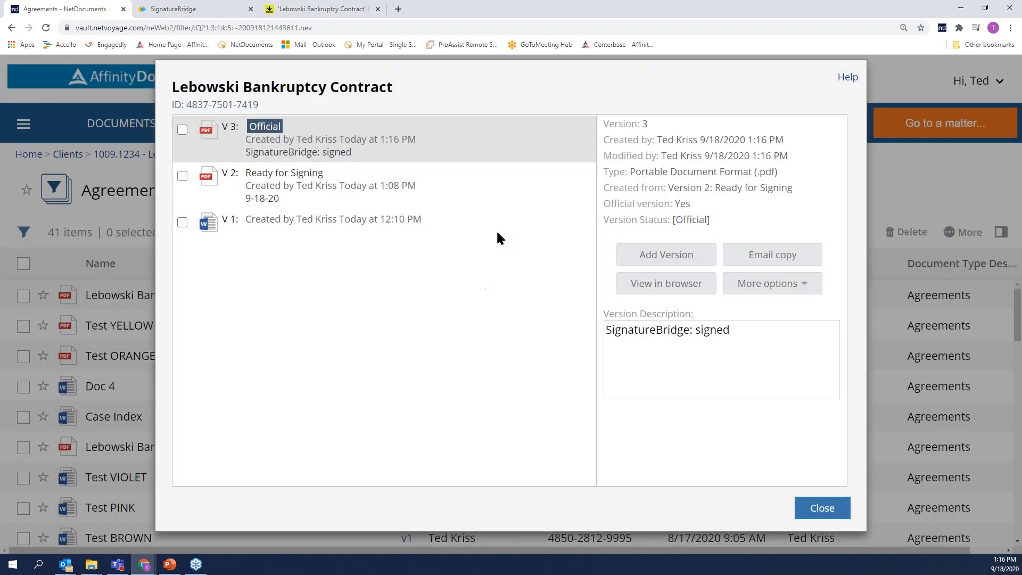
{"action": "left_click_drag", "start_coordinate": [484, 72], "coordinate": [543, 75]}
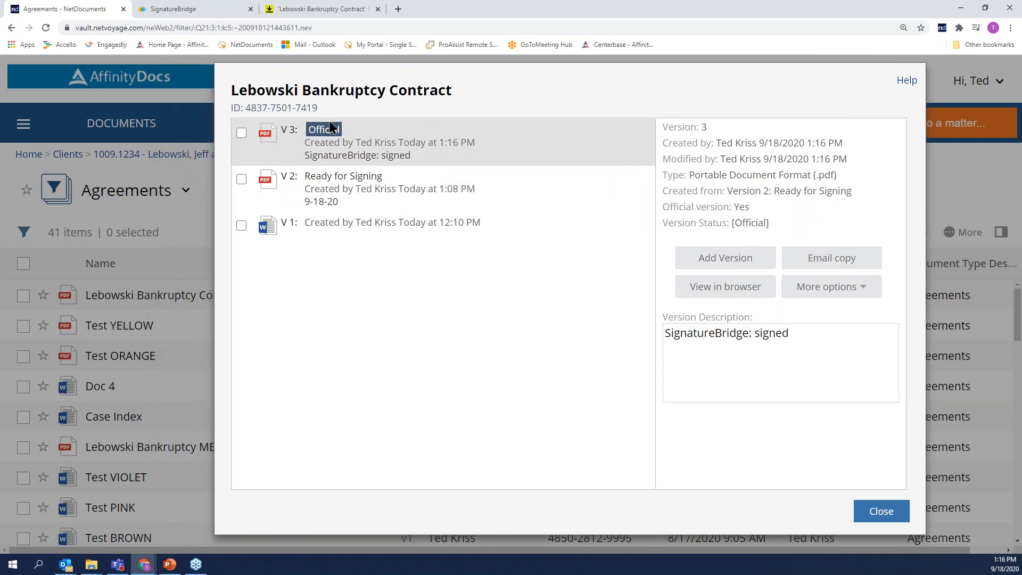
{"action": "triple_click", "coordinate": [322, 155]}
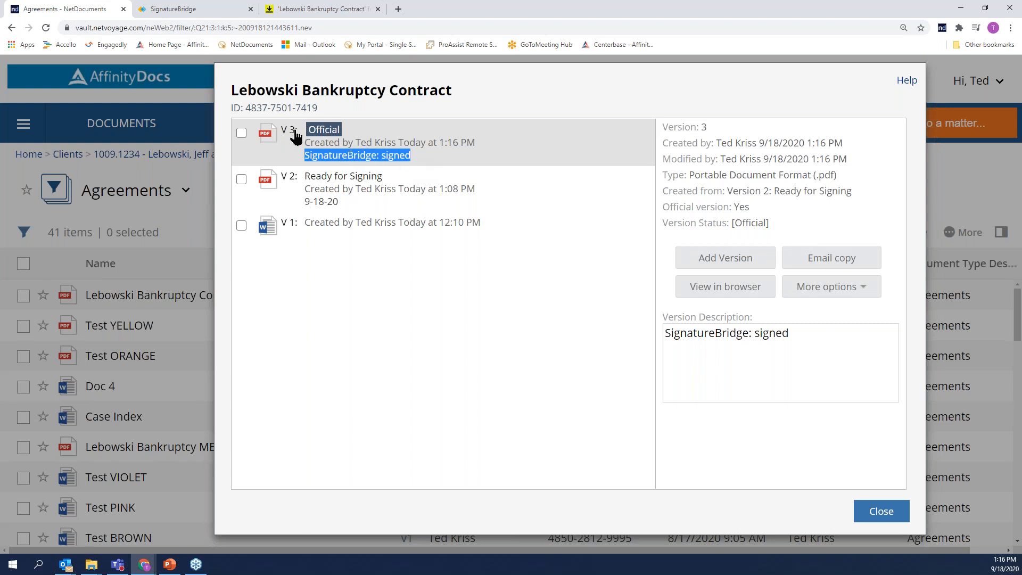
{"action": "left_click", "coordinate": [882, 512]}
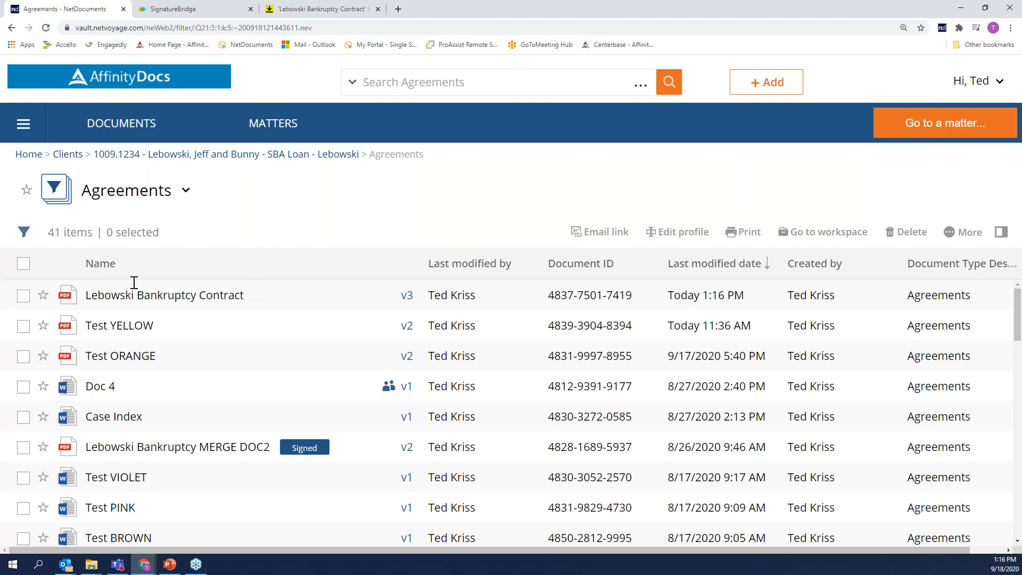
Step: Digitally sign Lebowski Bankruptcy Contract in NetDocuments with Sign document, accepting the confirmation
{"action": "left_click", "coordinate": [22, 298]}
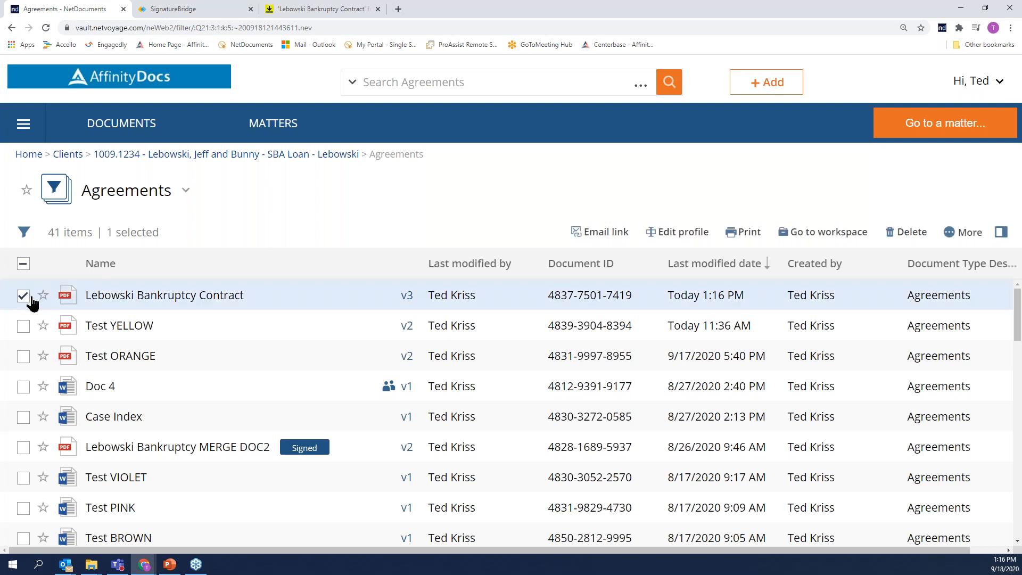
{"action": "left_click", "coordinate": [967, 234]}
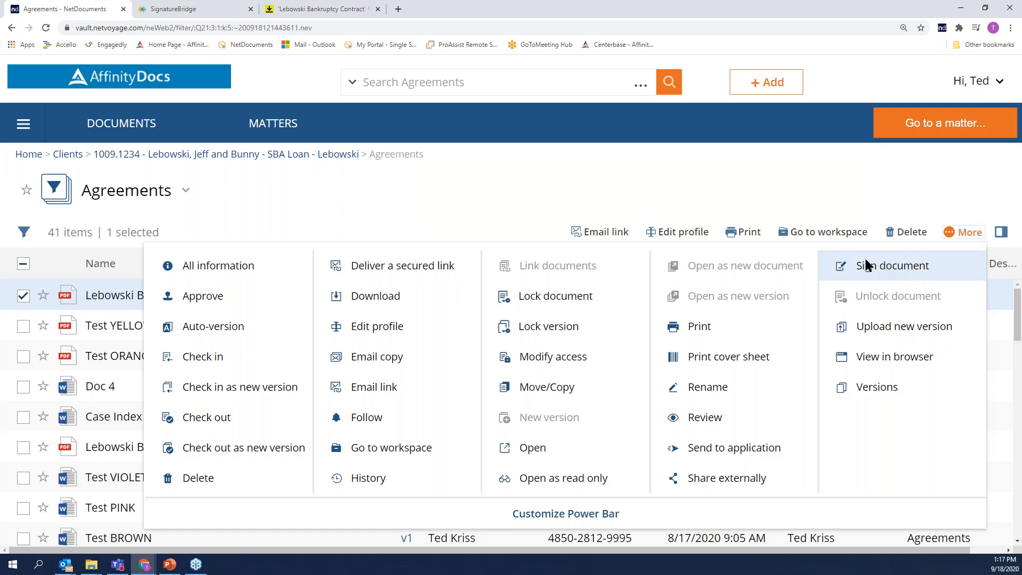
{"action": "left_click", "coordinate": [899, 268]}
{"action": "left_click_drag", "start_coordinate": [0, 236], "coordinate": [555, 148]}
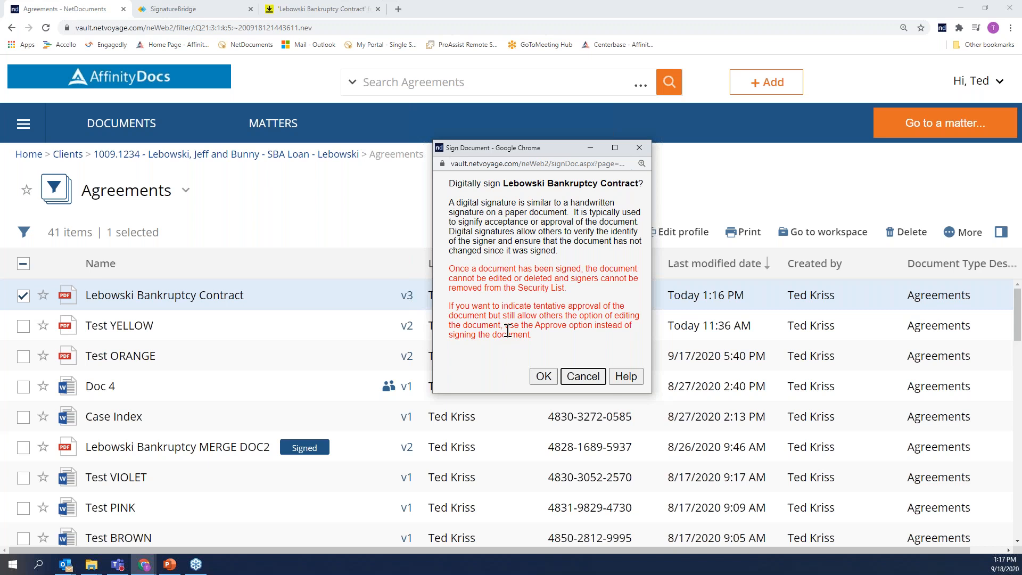
{"action": "left_click", "coordinate": [544, 376]}
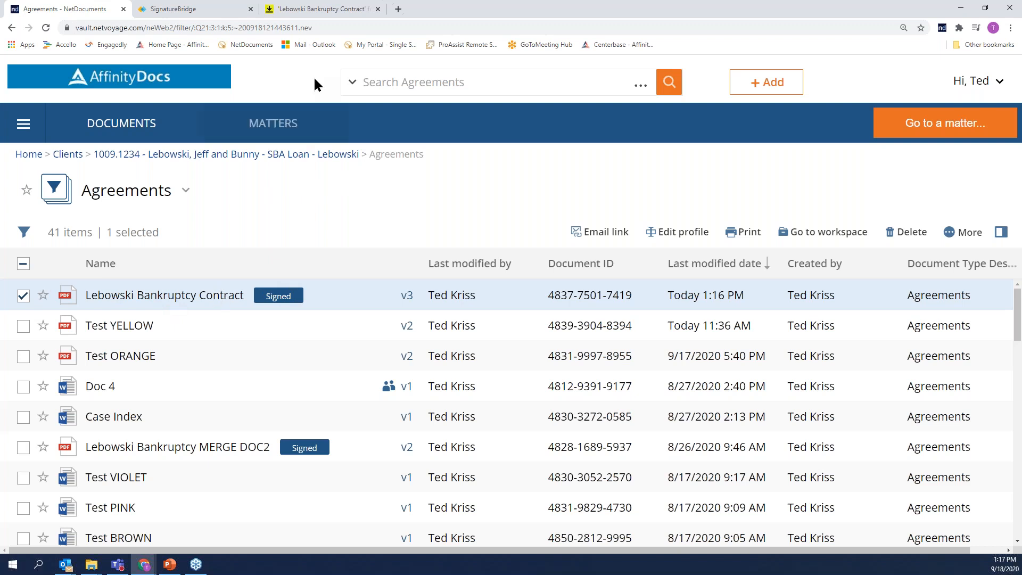
Step: Switch to SignatureBridge, close the old DocuSign page, and view the contract's envelope in DocuSign again
{"action": "left_click", "coordinate": [202, 10]}
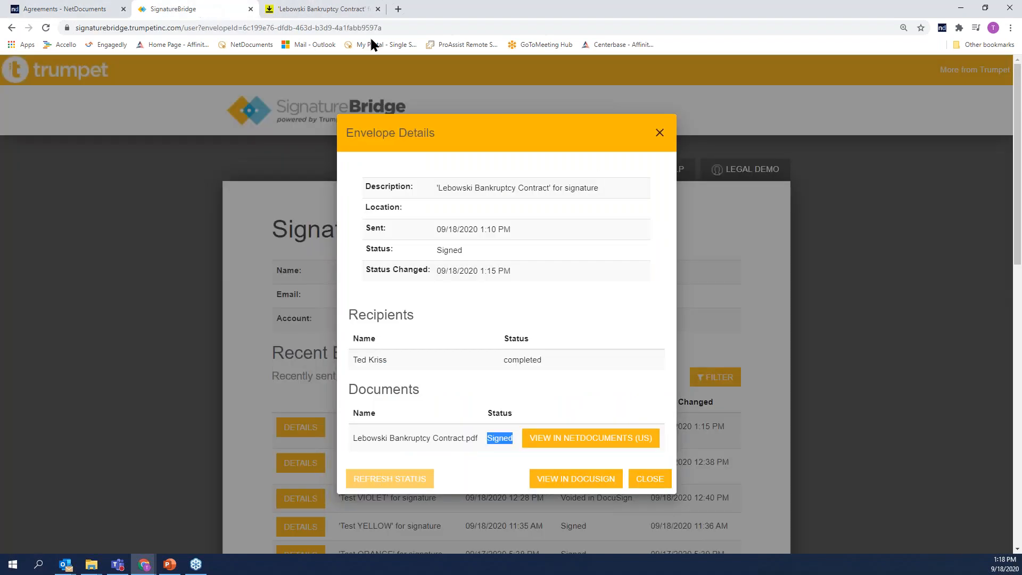
{"action": "left_click", "coordinate": [379, 9]}
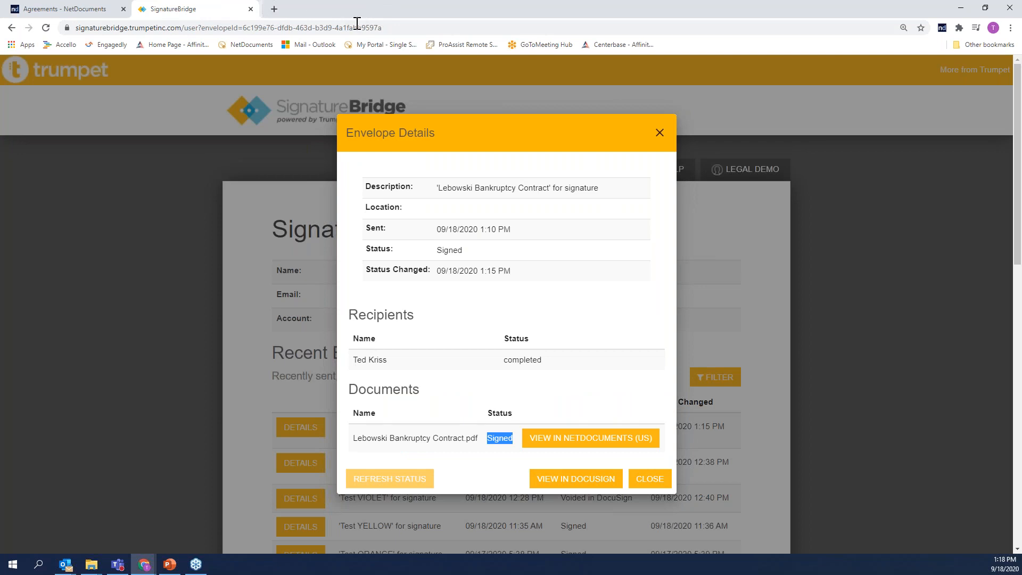
{"action": "left_click", "coordinate": [573, 483]}
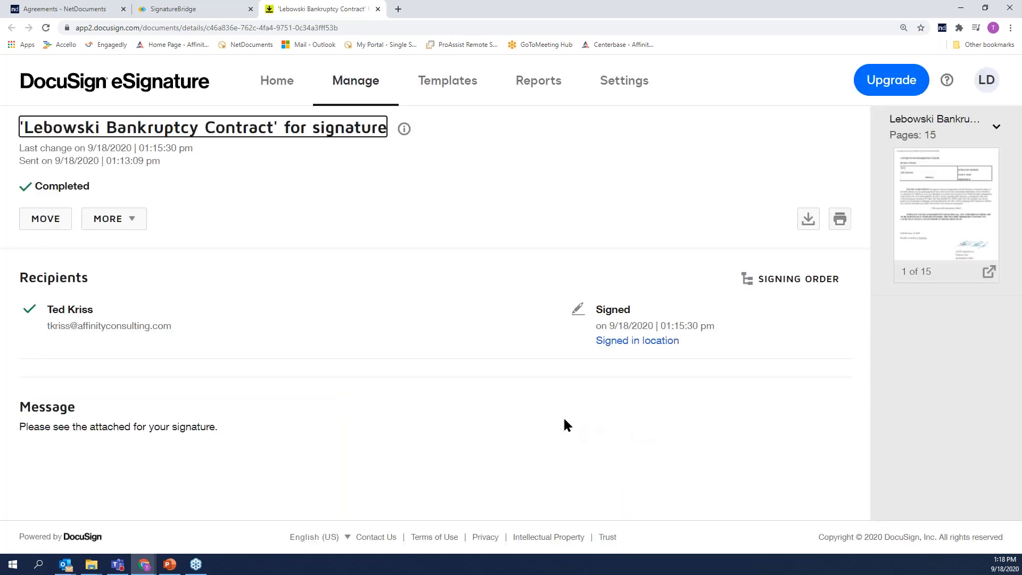
Step: Open the History of the Lebowski Bankruptcy Contract envelope in DocuSign
{"action": "left_click", "coordinate": [136, 222]}
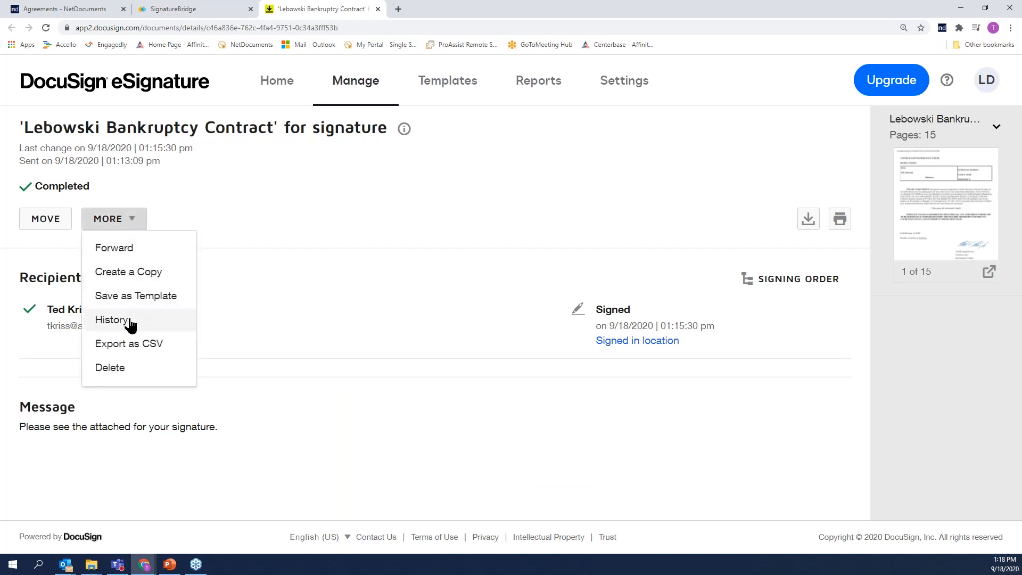
{"action": "left_click", "coordinate": [371, 221]}
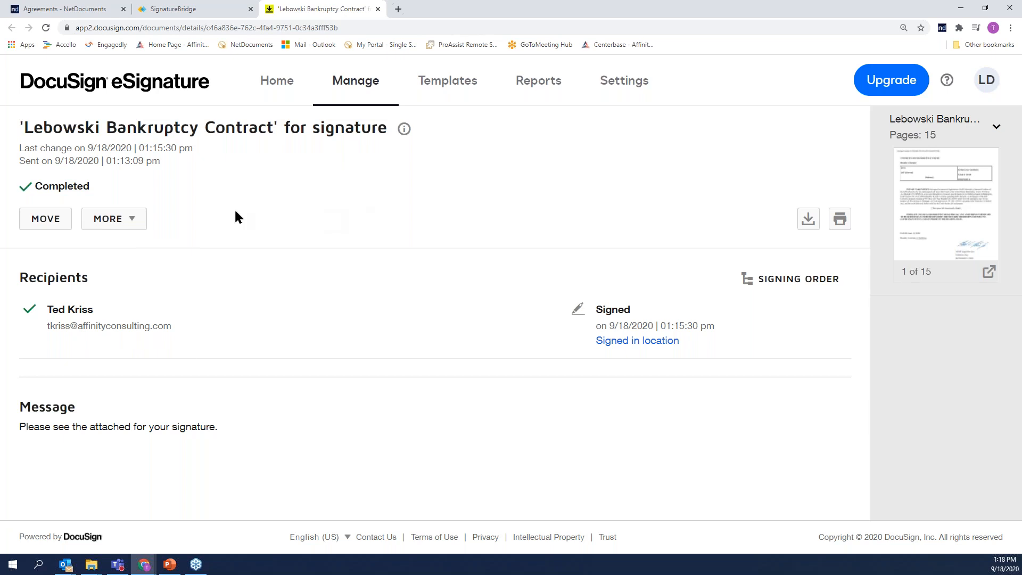
{"action": "left_click", "coordinate": [131, 224]}
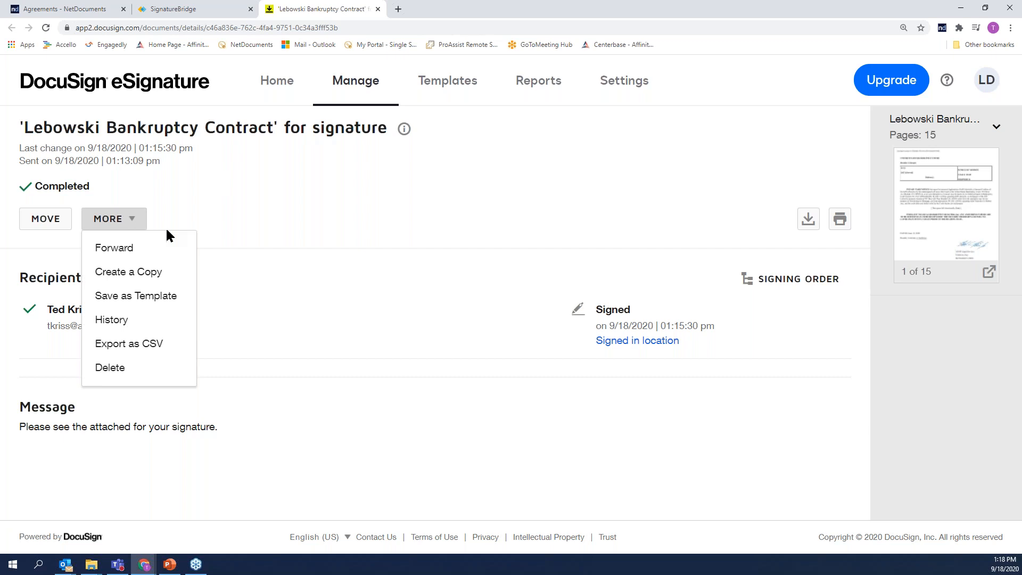
{"action": "left_click", "coordinate": [109, 321]}
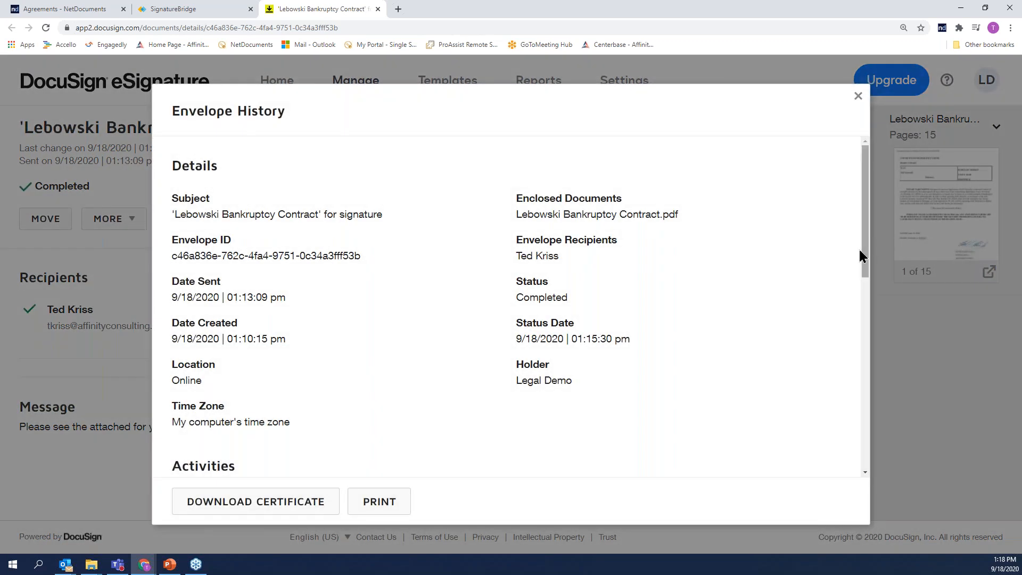
Step: Examine the subject, envelope ID, enclosed document and recipient in the envelope history details
{"action": "left_click_drag", "start_coordinate": [863, 263], "coordinate": [863, 277]}
{"action": "left_click", "coordinate": [801, 334]}
{"action": "left_click_drag", "start_coordinate": [174, 177], "coordinate": [345, 184]}
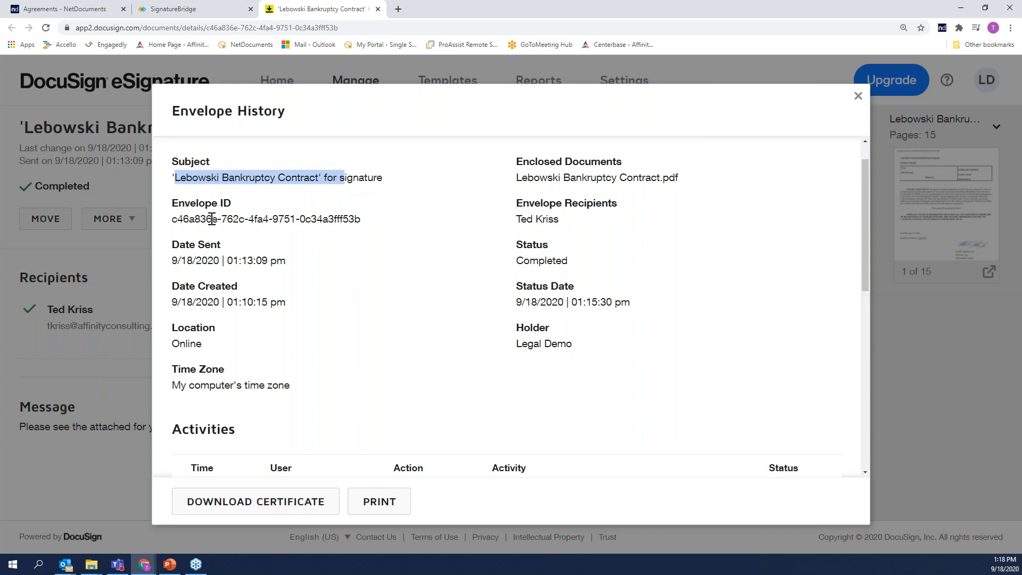
{"action": "left_click_drag", "start_coordinate": [173, 219], "coordinate": [362, 222]}
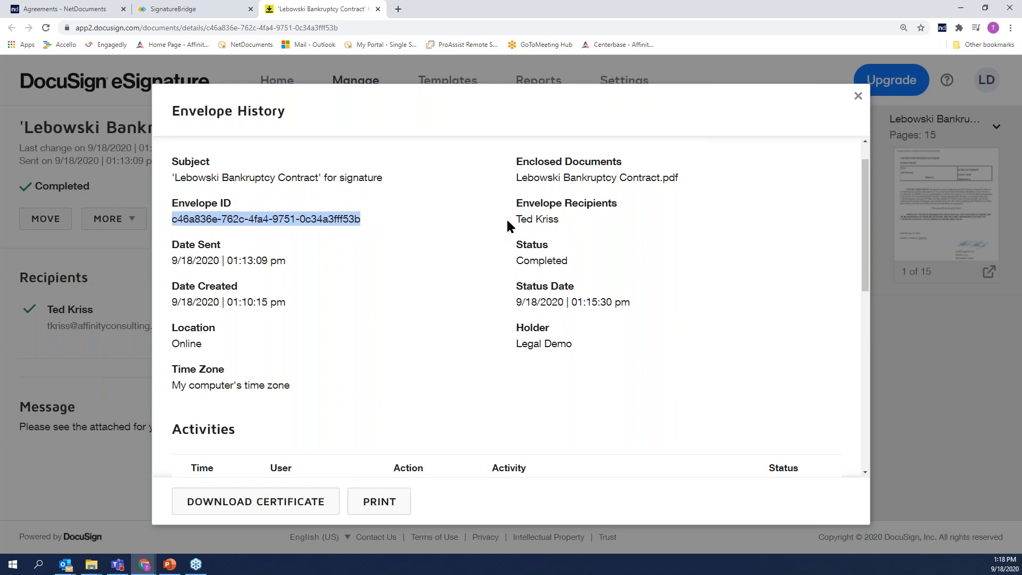
{"action": "left_click_drag", "start_coordinate": [515, 177], "coordinate": [708, 176]}
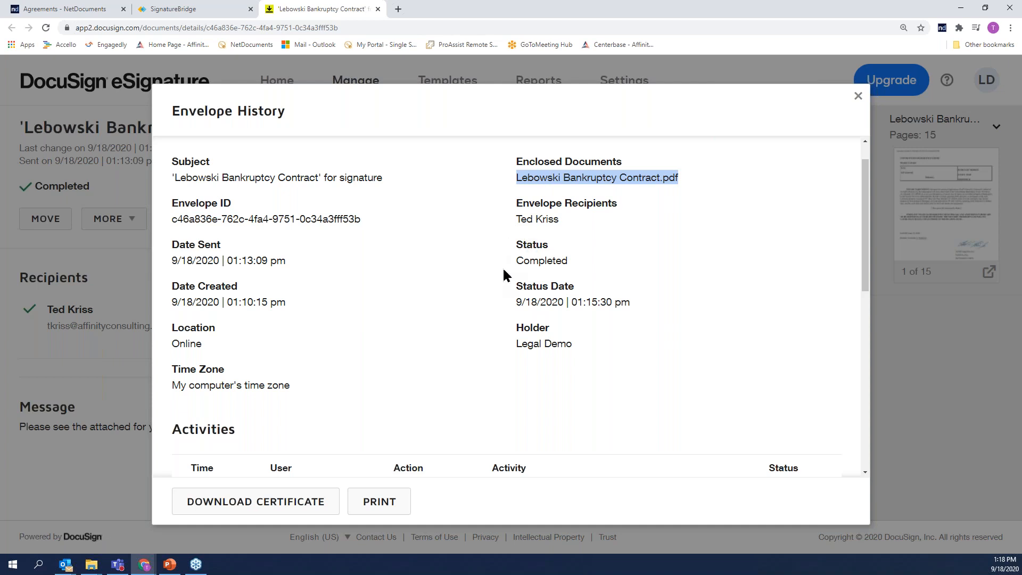
{"action": "left_click_drag", "start_coordinate": [514, 219], "coordinate": [577, 226]}
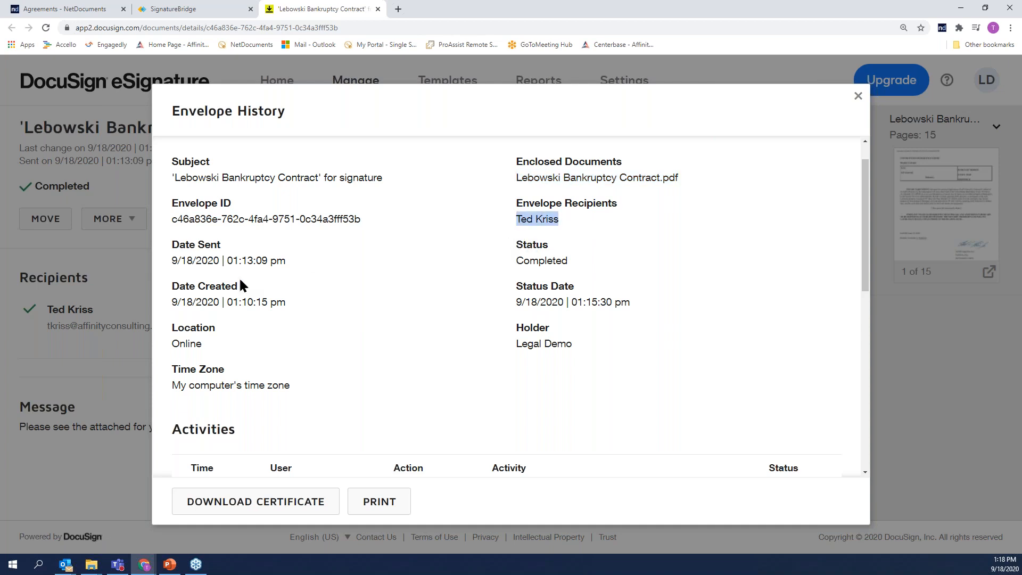
Step: Examine the sent and created dates, status, status date, location and holder in the envelope history
{"action": "left_click_drag", "start_coordinate": [172, 264], "coordinate": [315, 266]}
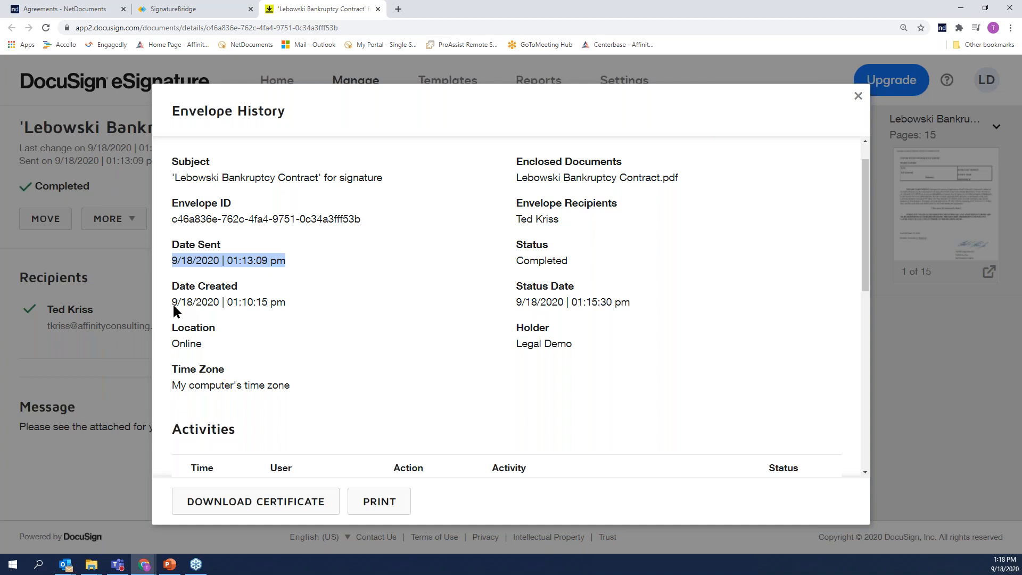
{"action": "left_click_drag", "start_coordinate": [187, 302], "coordinate": [324, 301]}
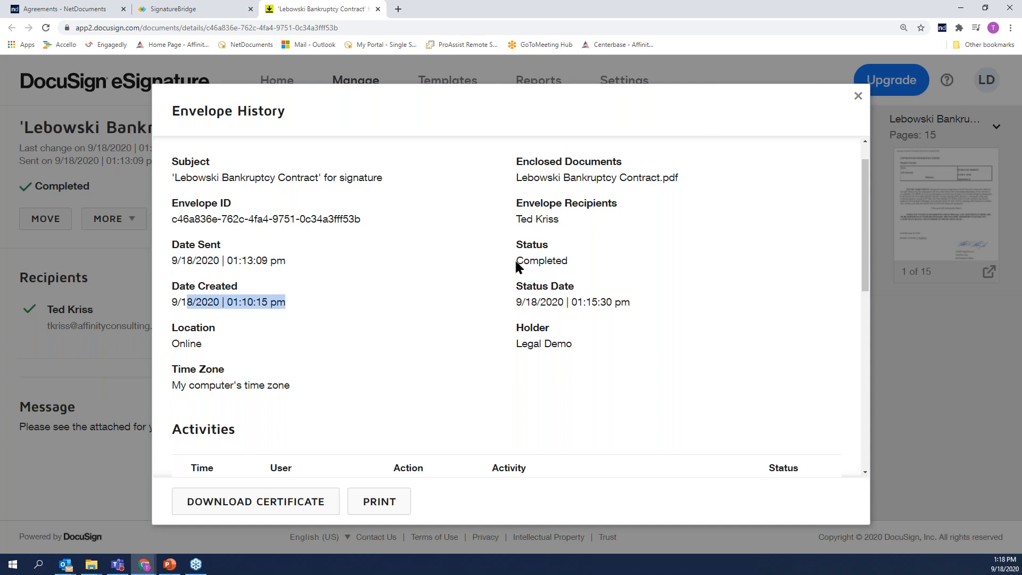
{"action": "left_click_drag", "start_coordinate": [516, 262], "coordinate": [582, 269]}
{"action": "left_click_drag", "start_coordinate": [515, 302], "coordinate": [651, 304]}
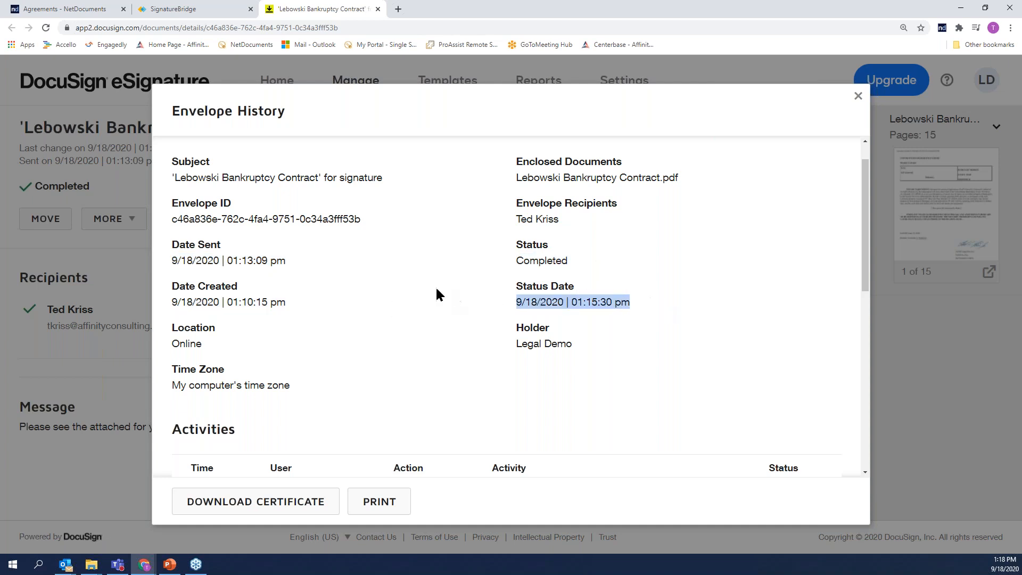
{"action": "scroll", "coordinate": [437, 293], "scroll_direction": "down", "scroll_amount": 1}
{"action": "scroll", "coordinate": [436, 289], "scroll_direction": "down", "scroll_amount": 1}
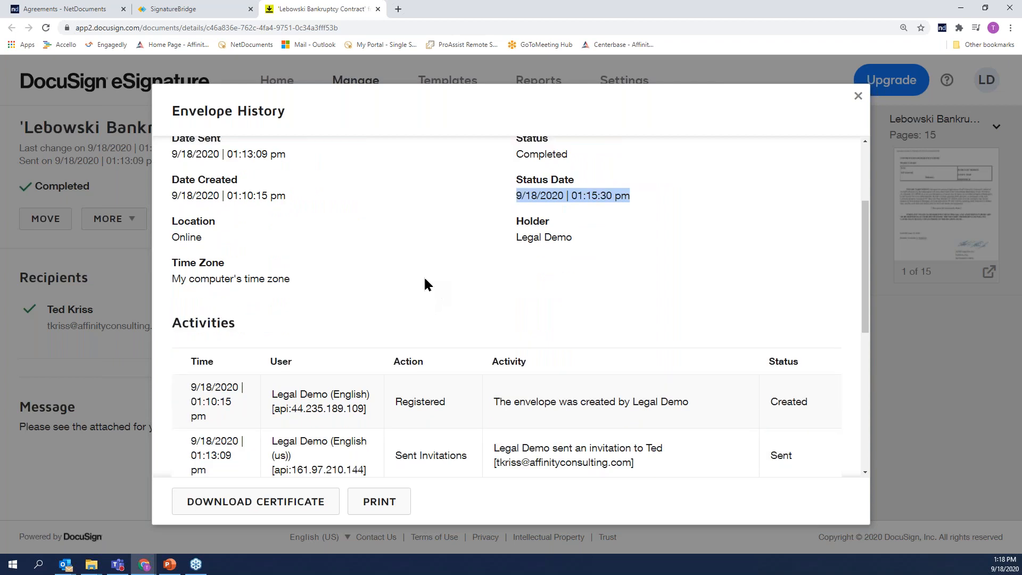
{"action": "left_click_drag", "start_coordinate": [170, 220], "coordinate": [235, 241]}
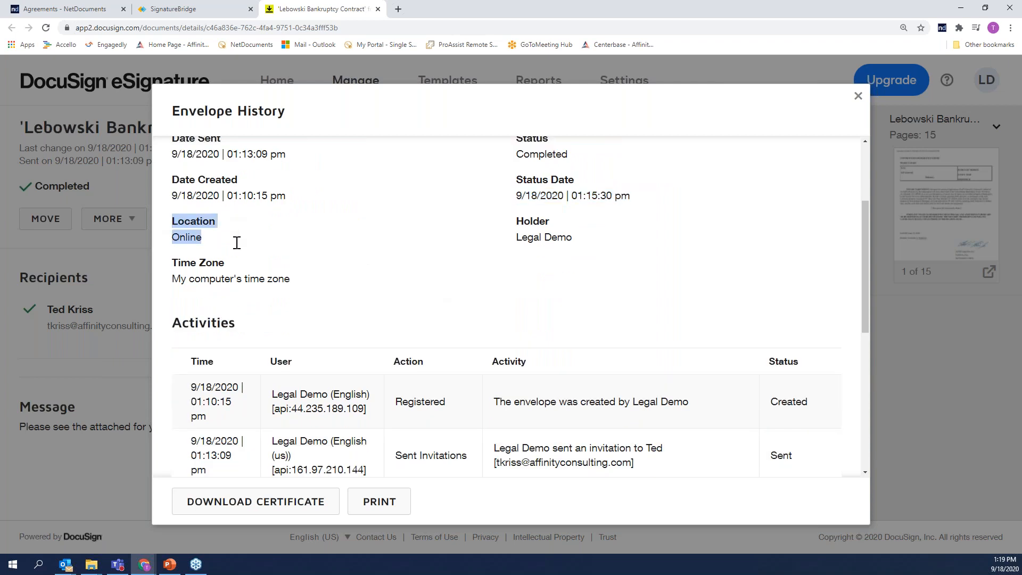
{"action": "left_click", "coordinate": [534, 237]}
{"action": "triple_click", "coordinate": [527, 238]}
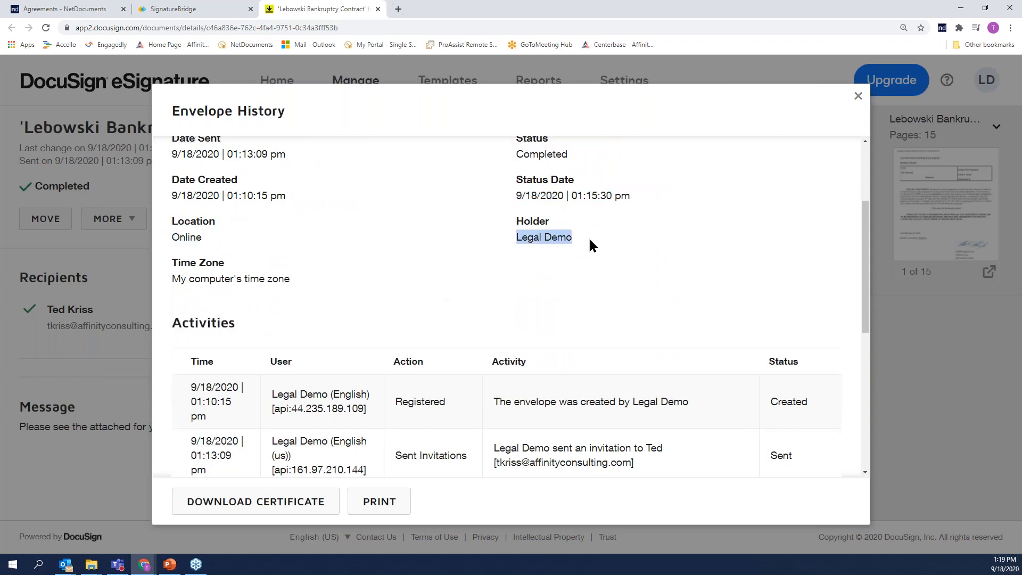
Step: Examine the envelope's activity log, covering the invitation, opening, viewing, signing and copy delivery entries
{"action": "scroll", "coordinate": [418, 251], "scroll_direction": "down", "scroll_amount": 1}
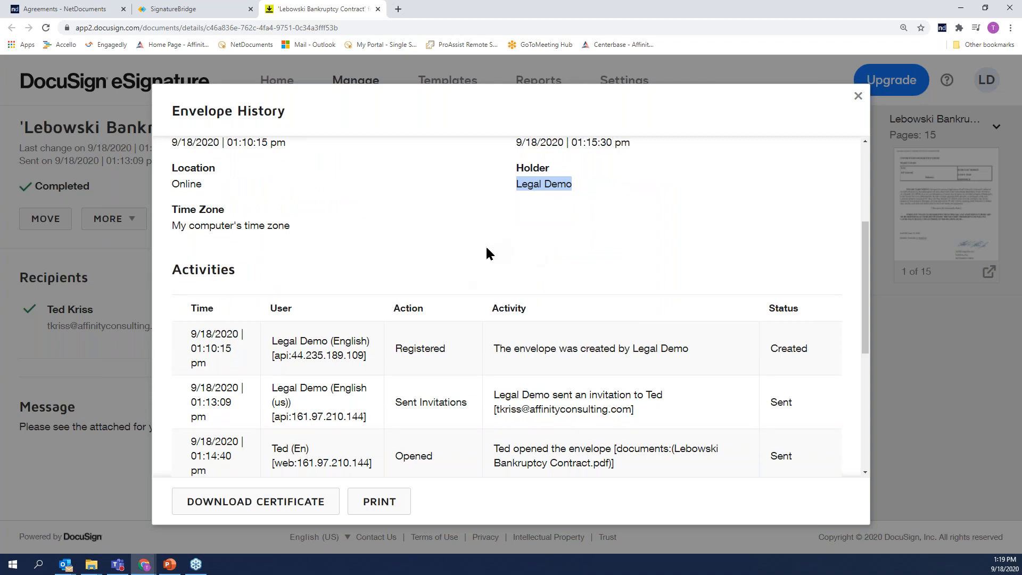
{"action": "scroll", "coordinate": [486, 250], "scroll_direction": "down", "scroll_amount": 2}
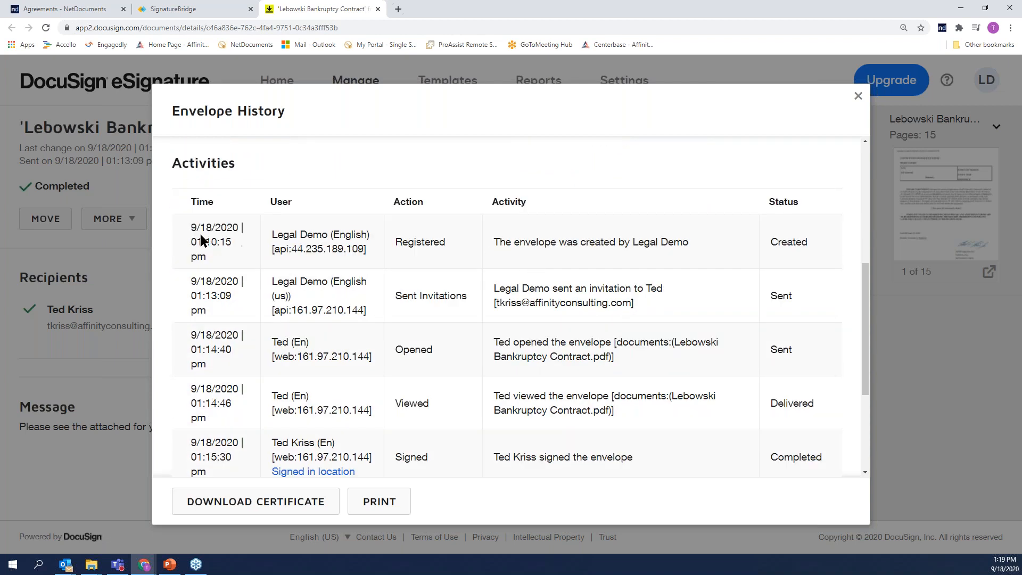
{"action": "scroll", "coordinate": [554, 234], "scroll_direction": "down", "scroll_amount": 1}
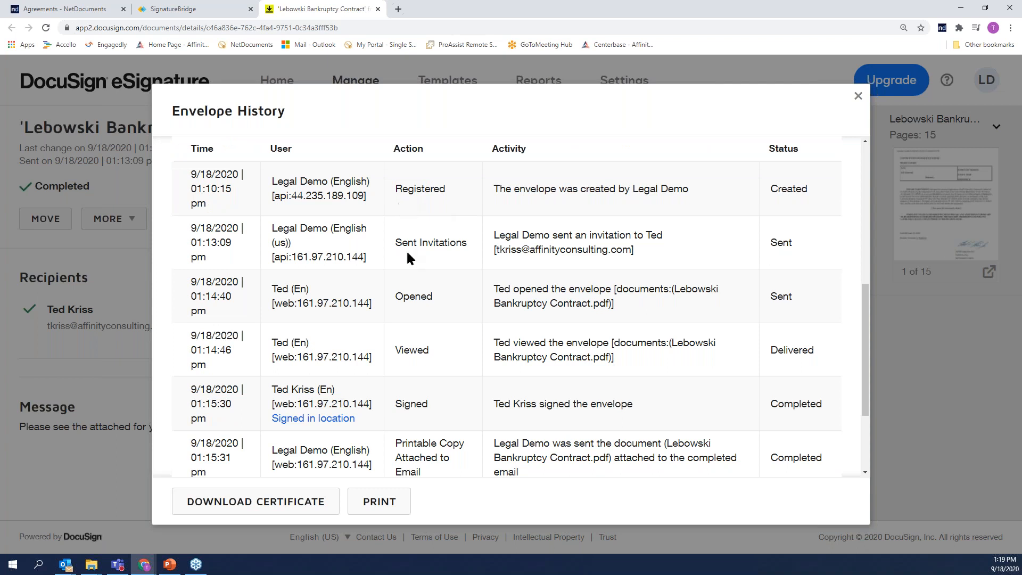
{"action": "scroll", "coordinate": [408, 254], "scroll_direction": "down", "scroll_amount": 2}
{"action": "scroll", "coordinate": [408, 253], "scroll_direction": "up", "scroll_amount": 2}
{"action": "left_click_drag", "start_coordinate": [395, 242], "coordinate": [468, 242]}
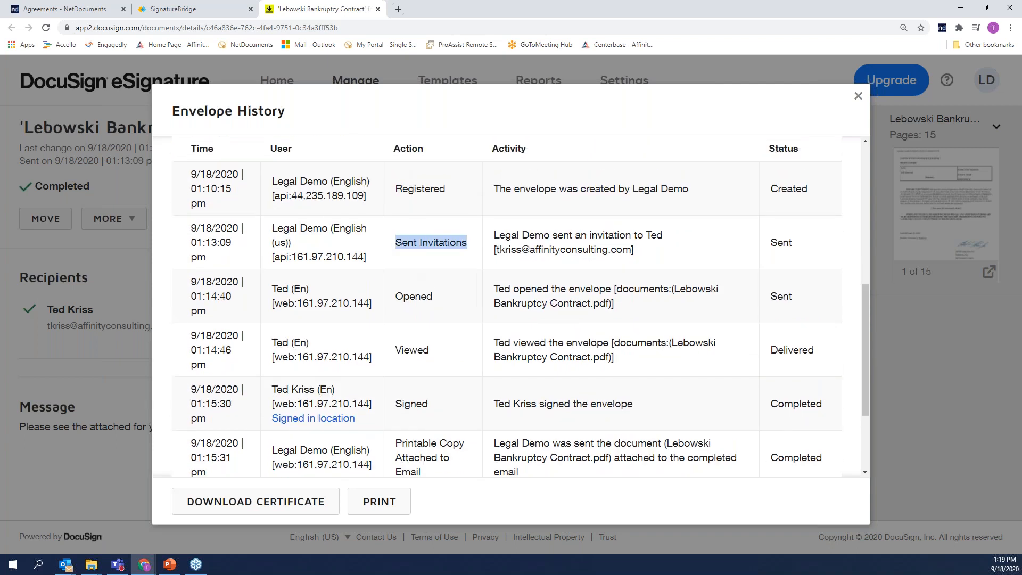
{"action": "left_click_drag", "start_coordinate": [396, 296], "coordinate": [433, 296]}
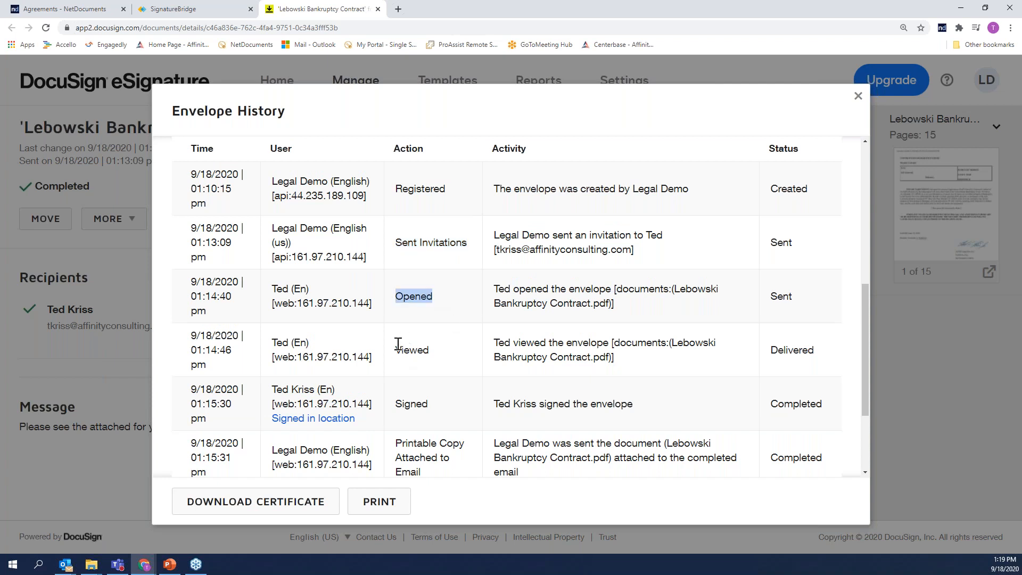
{"action": "left_click_drag", "start_coordinate": [397, 347], "coordinate": [474, 349]}
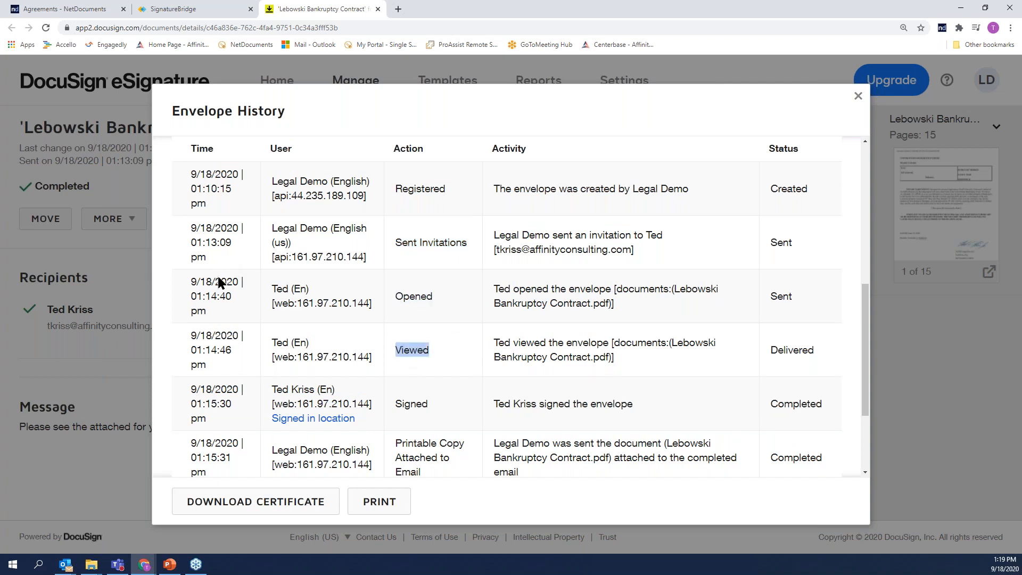
{"action": "scroll", "coordinate": [352, 305], "scroll_direction": "down", "scroll_amount": 1}
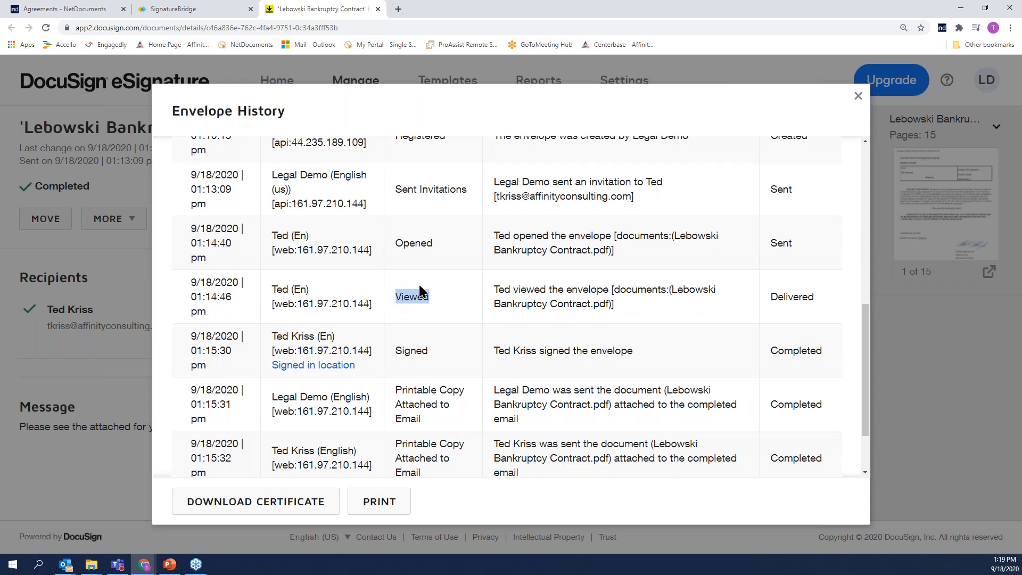
{"action": "scroll", "coordinate": [366, 334], "scroll_direction": "down", "scroll_amount": 2}
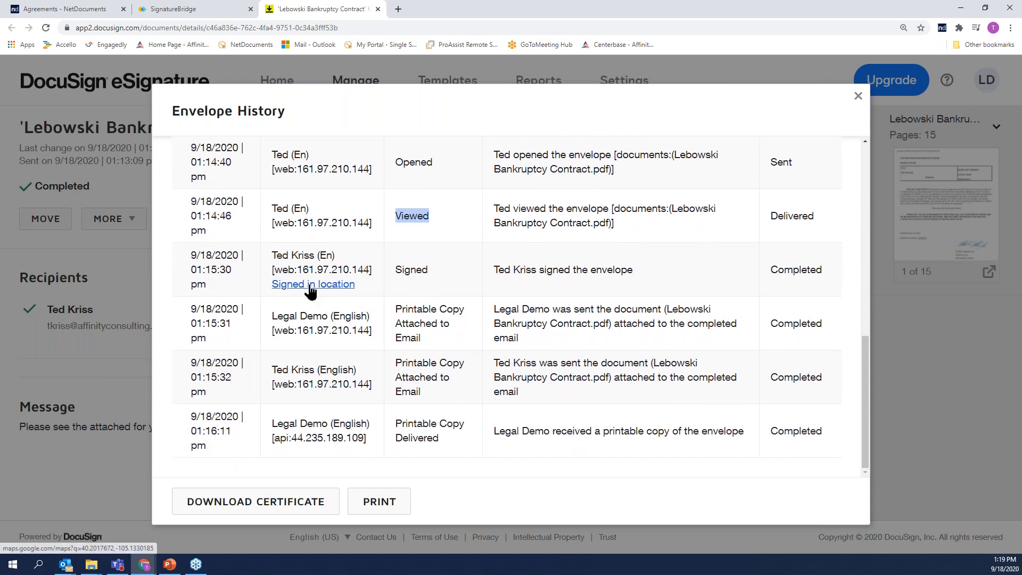
Step: Open the map of the signing location from the Signed activity entry and view it in Google Maps
{"action": "left_click", "coordinate": [310, 287]}
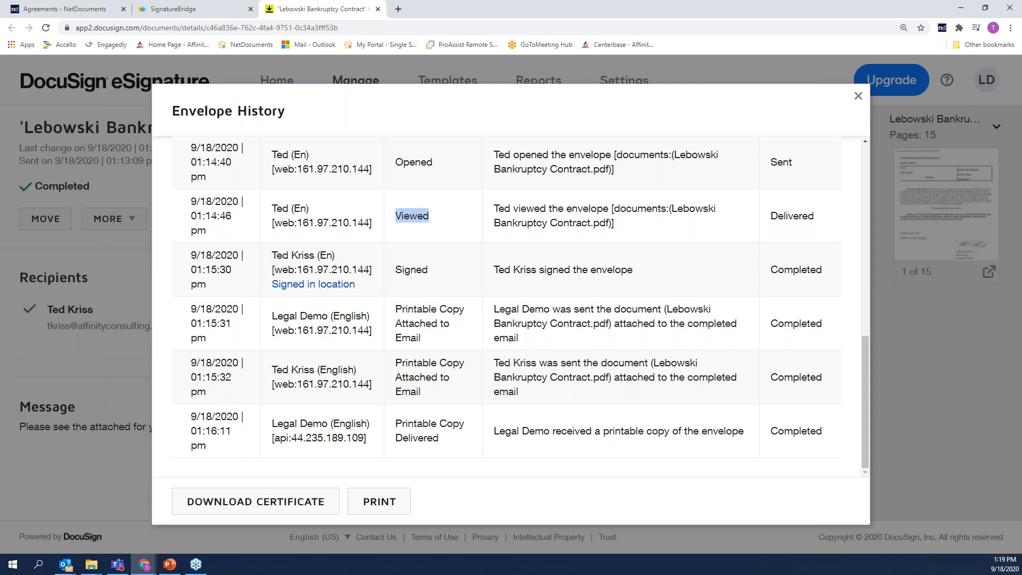
{"action": "left_click", "coordinate": [335, 9]}
{"action": "left_click", "coordinate": [428, 8]}
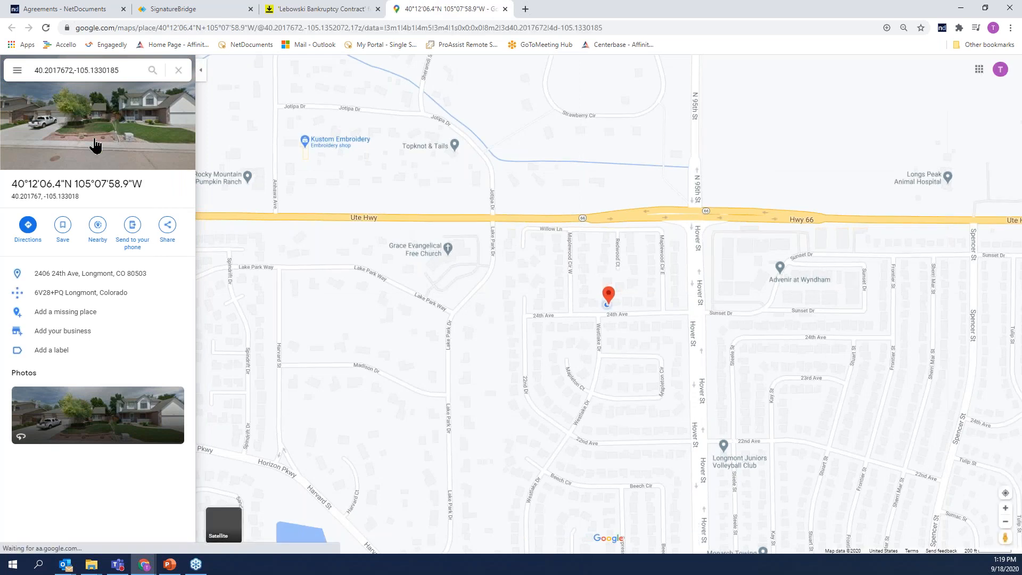
Step: Examine the signing location's coordinates on the map and its wider surroundings, out to the whole country
{"action": "left_click_drag", "start_coordinate": [11, 183], "coordinate": [147, 182]}
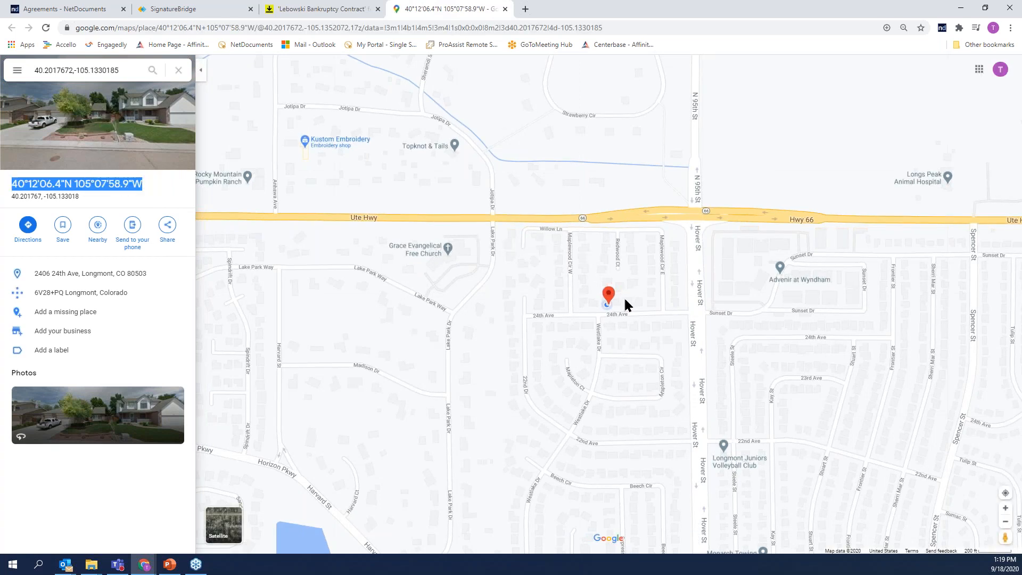
{"action": "scroll", "coordinate": [591, 296], "scroll_direction": "down", "scroll_amount": 5}
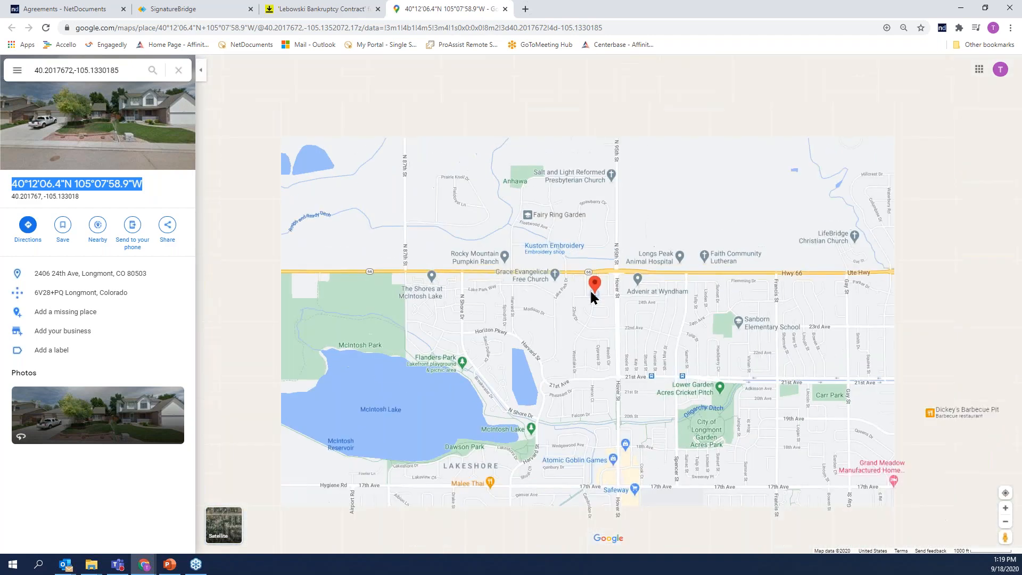
{"action": "scroll", "coordinate": [592, 293], "scroll_direction": "down", "scroll_amount": 5}
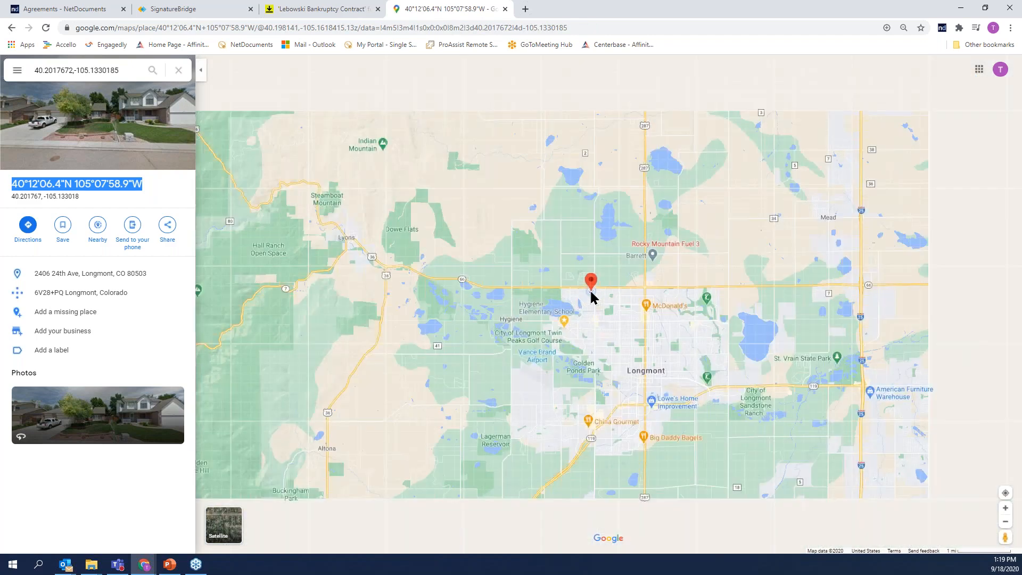
{"action": "scroll", "coordinate": [591, 293], "scroll_direction": "down", "scroll_amount": 5}
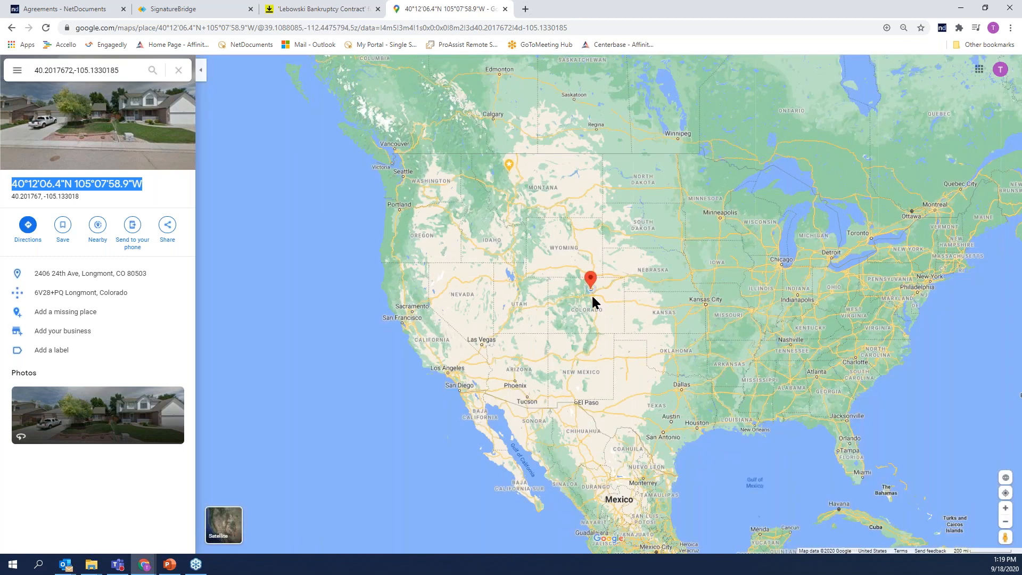
Step: Examine the marked signing location up close, from the Denver region down to the individual streets and houses
{"action": "scroll", "coordinate": [591, 293], "scroll_direction": "up", "scroll_amount": 5}
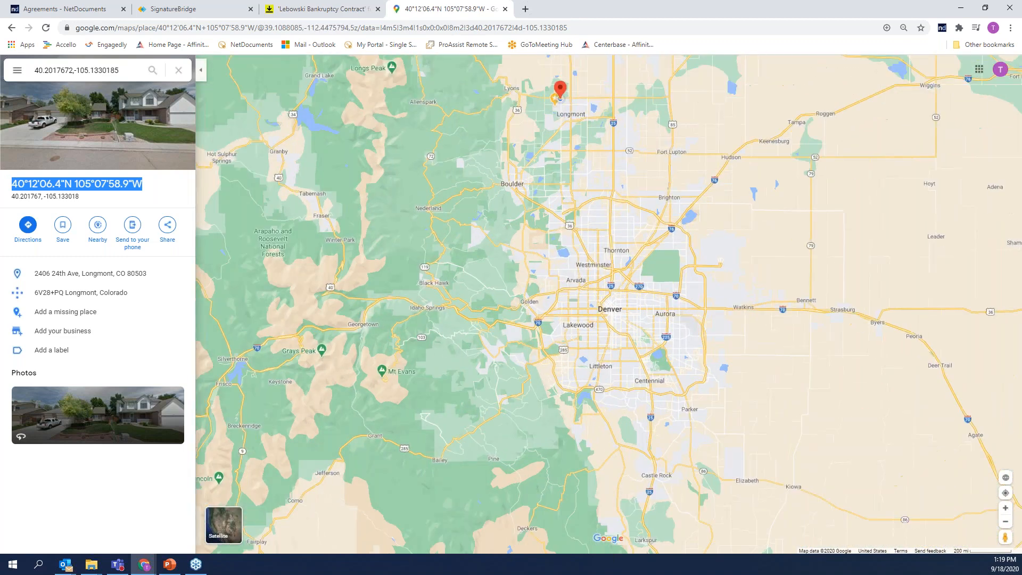
{"action": "left_click_drag", "start_coordinate": [556, 198], "coordinate": [580, 337]}
{"action": "scroll", "coordinate": [589, 266], "scroll_direction": "up", "scroll_amount": 2}
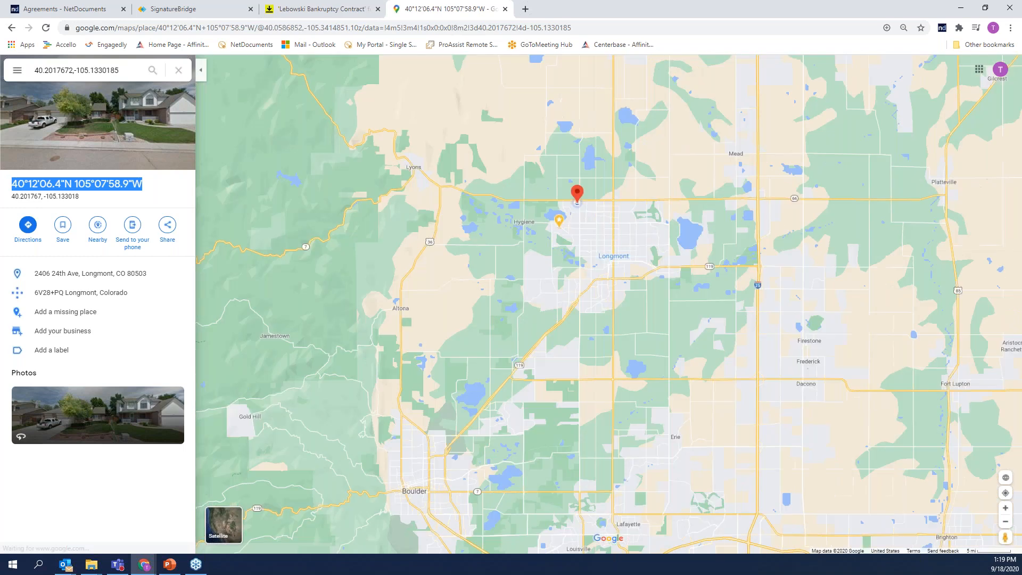
{"action": "left_click_drag", "start_coordinate": [566, 231], "coordinate": [567, 376]}
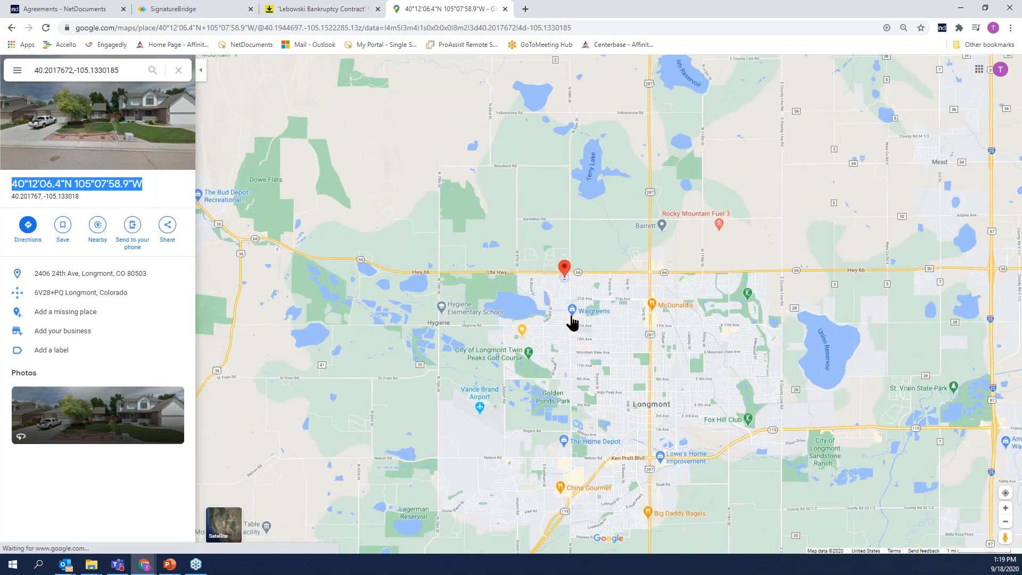
{"action": "scroll", "coordinate": [572, 323], "scroll_direction": "up", "scroll_amount": 1}
{"action": "scroll", "coordinate": [571, 318], "scroll_direction": "up", "scroll_amount": 1}
{"action": "left_click_drag", "start_coordinate": [543, 212], "coordinate": [545, 314]}
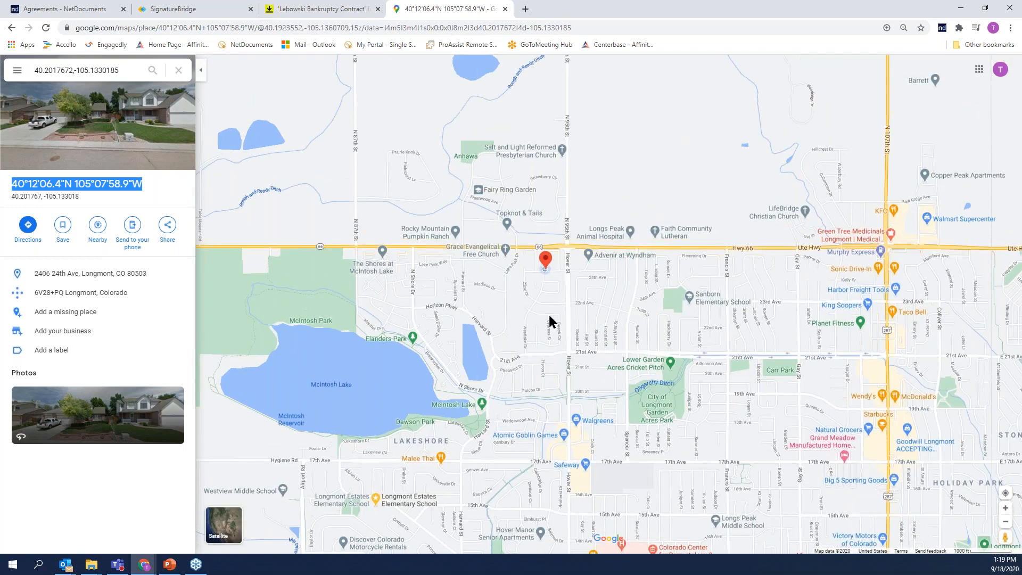
{"action": "scroll", "coordinate": [547, 314], "scroll_direction": "up", "scroll_amount": 3}
{"action": "left_click_drag", "start_coordinate": [540, 225], "coordinate": [557, 484]}
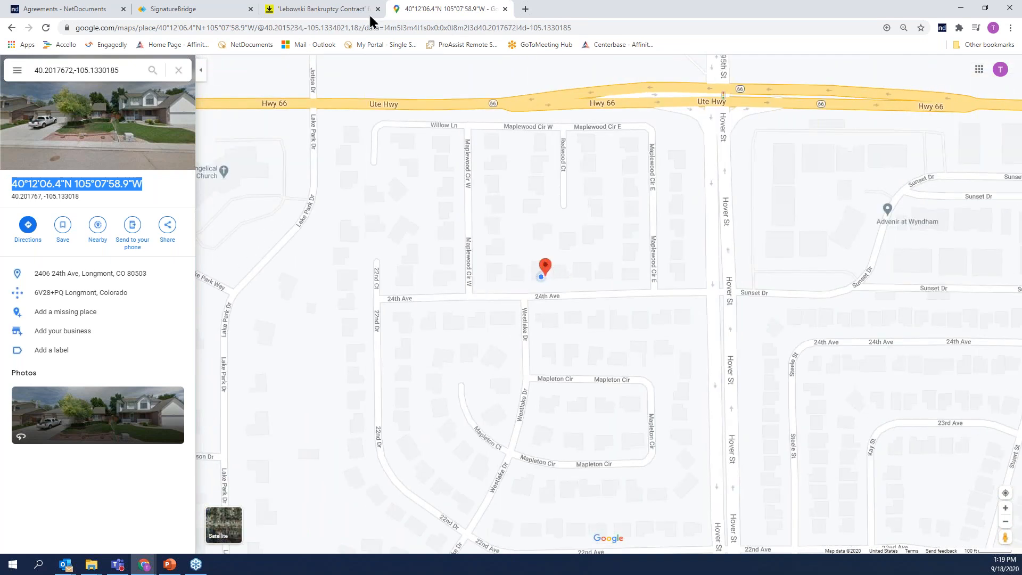
Step: Close the envelope history in DocuSign and return to the client's SBA Loan matter workspace in NetDocuments
{"action": "left_click", "coordinate": [330, 10]}
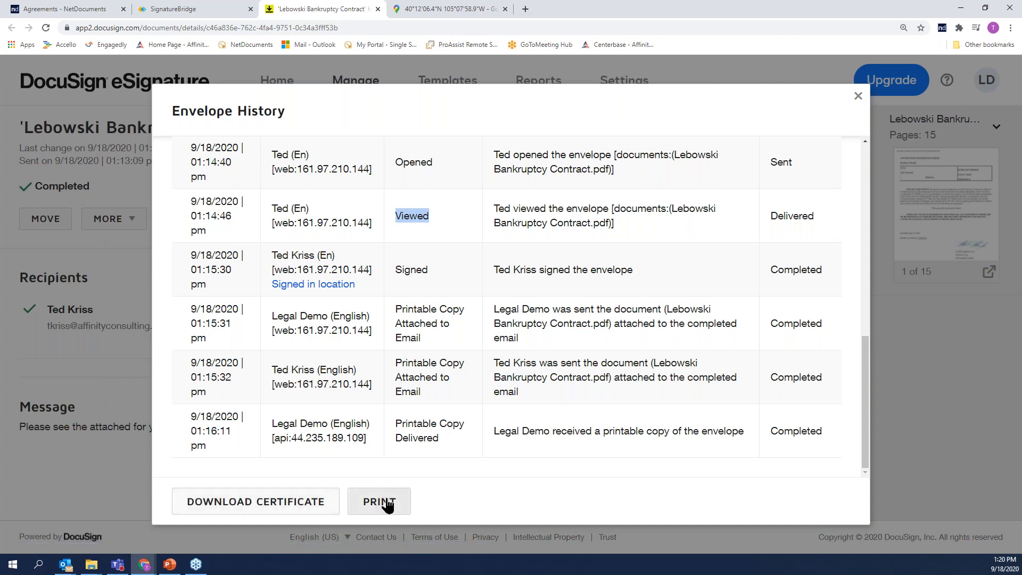
{"action": "left_click", "coordinate": [858, 97]}
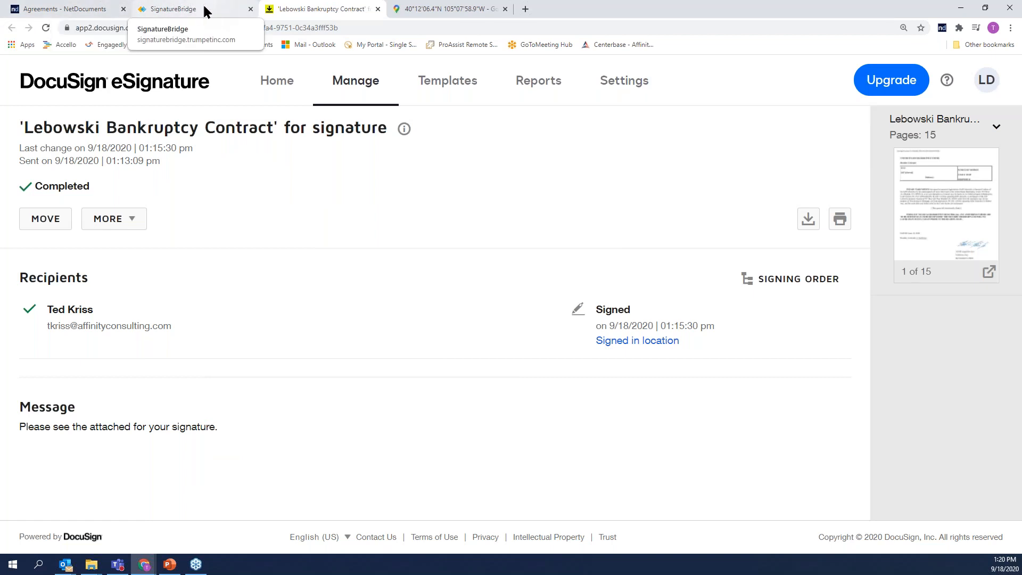
{"action": "left_click", "coordinate": [88, 12]}
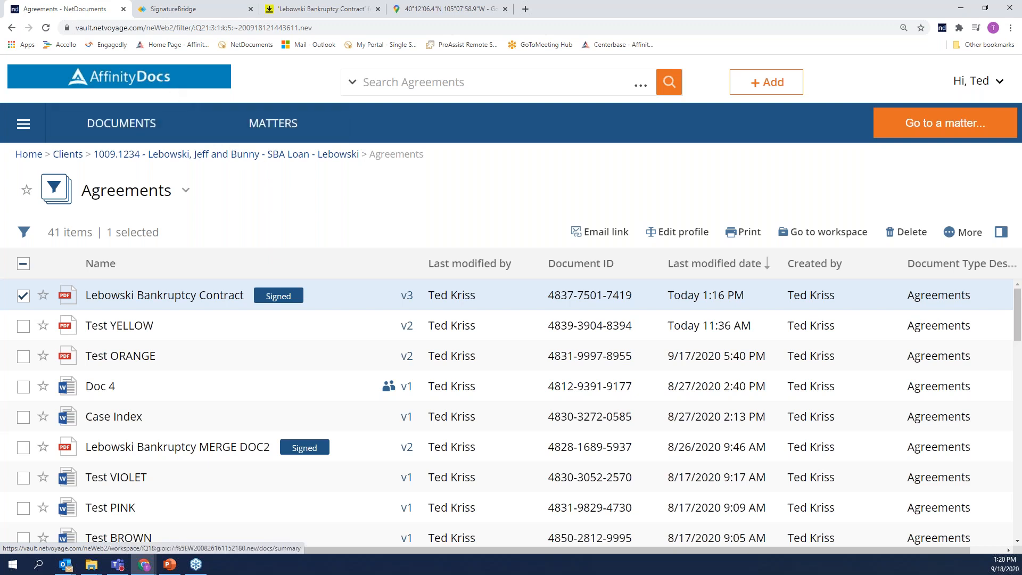
{"action": "left_click", "coordinate": [261, 157]}
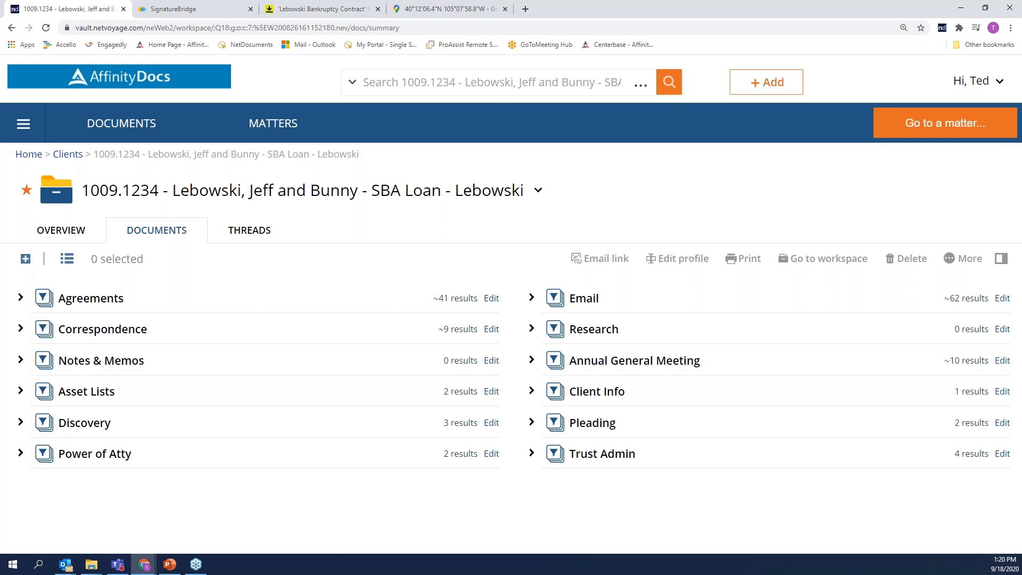
Step: Switch to the PowerPoint presentation and show the "Thank you for attending!" slide
{"action": "key", "text": "alt+Tab"}
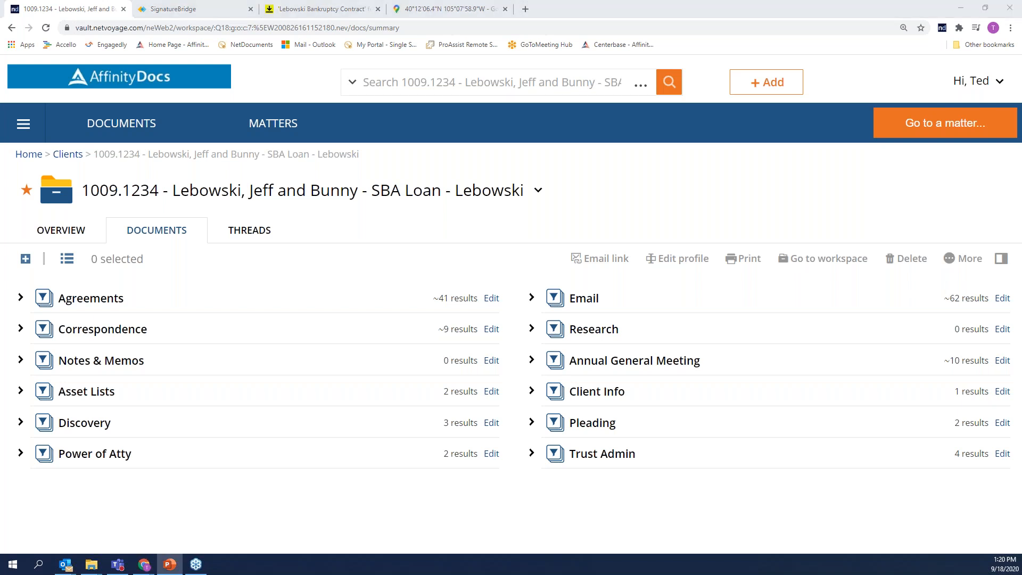
{"action": "scroll", "coordinate": [110, 482], "scroll_direction": "down", "scroll_amount": 2}
{"action": "left_click", "coordinate": [110, 497]}
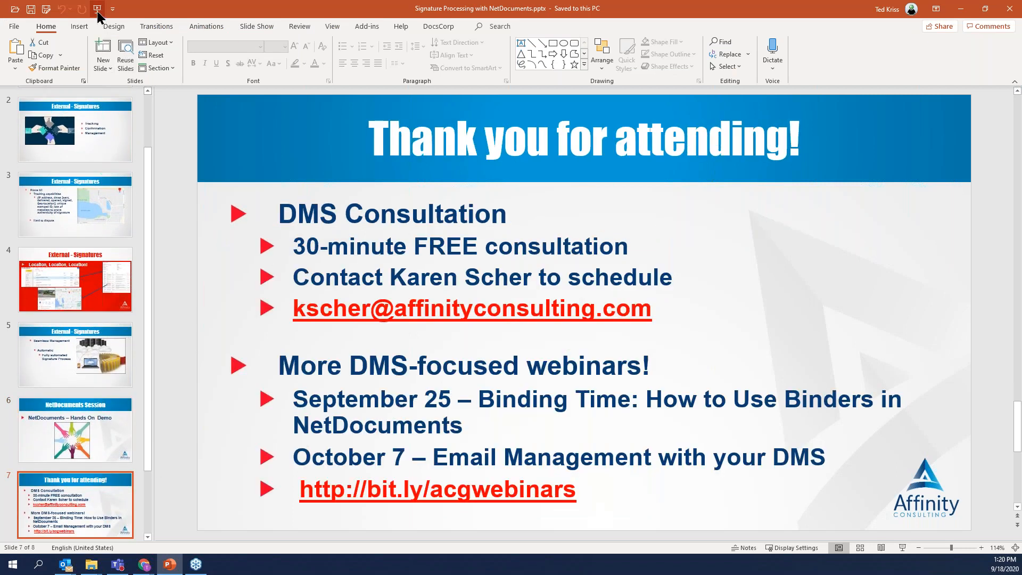
{"action": "left_click", "coordinate": [504, 396]}
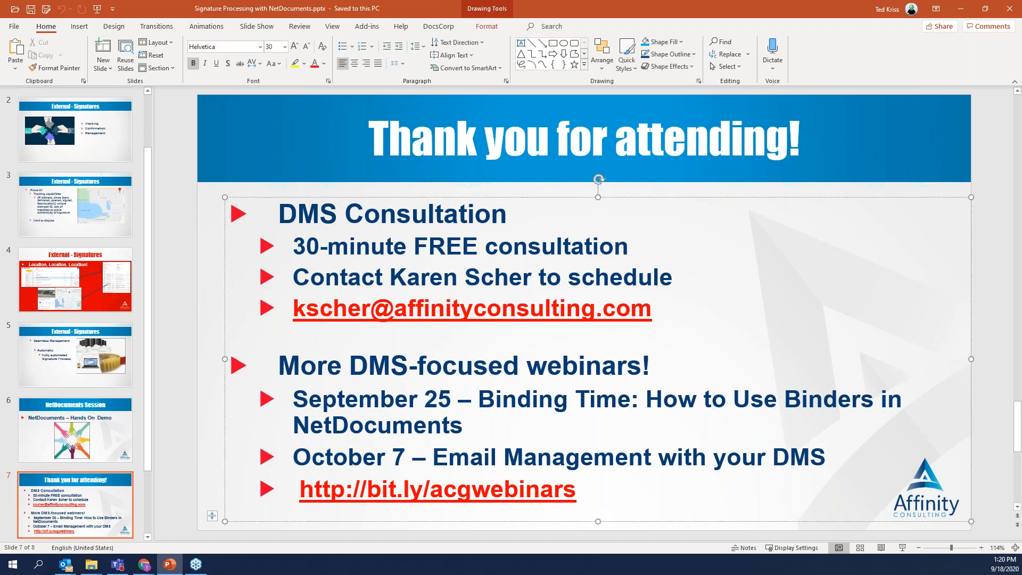